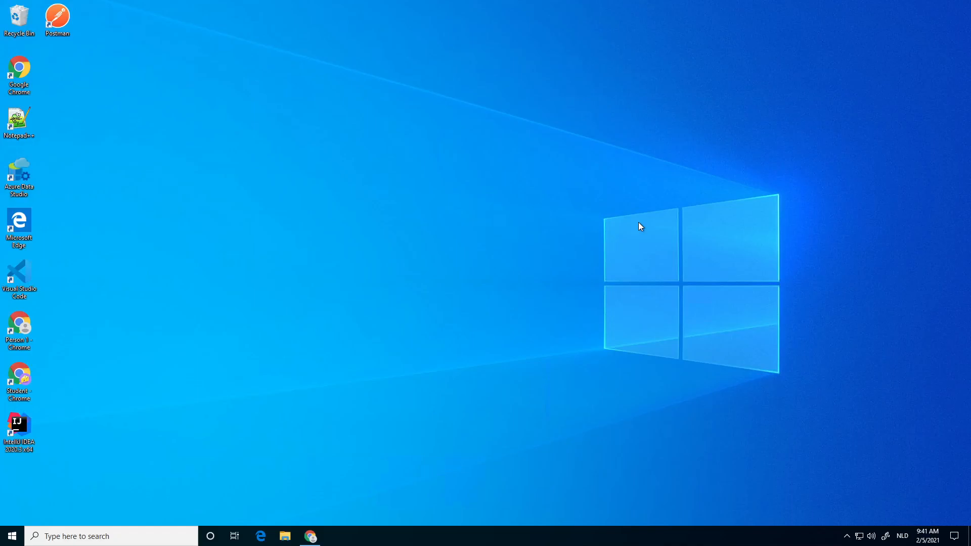
# Step: Switch to the Azure portal in Chrome and dismiss the remaining-credit and recommendation-survey notifications
pyautogui.click(319, 540)
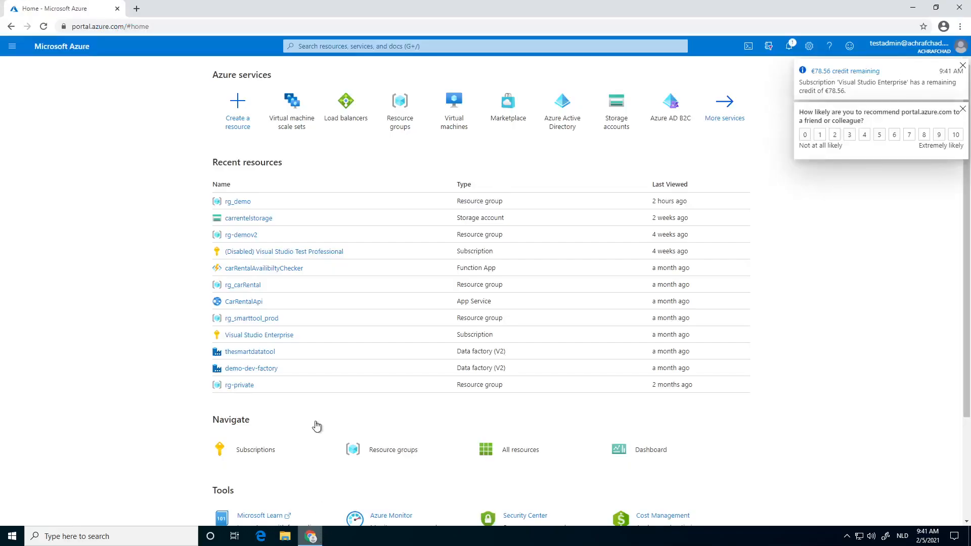
pyautogui.click(962, 68)
pyautogui.click(962, 65)
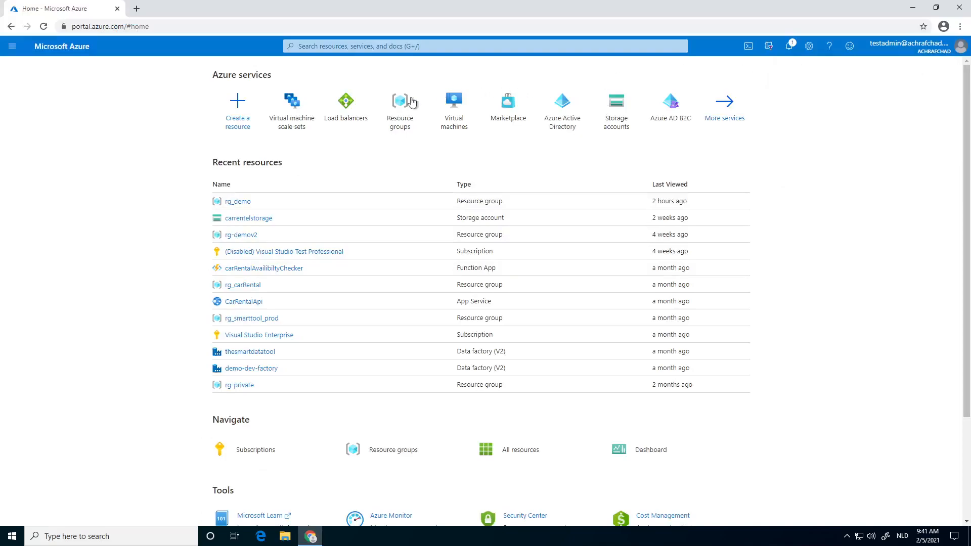
# Step: Search the portal for "virtu", open the Virtual machine scale sets service and start creating a new scale set
pyautogui.click(360, 46)
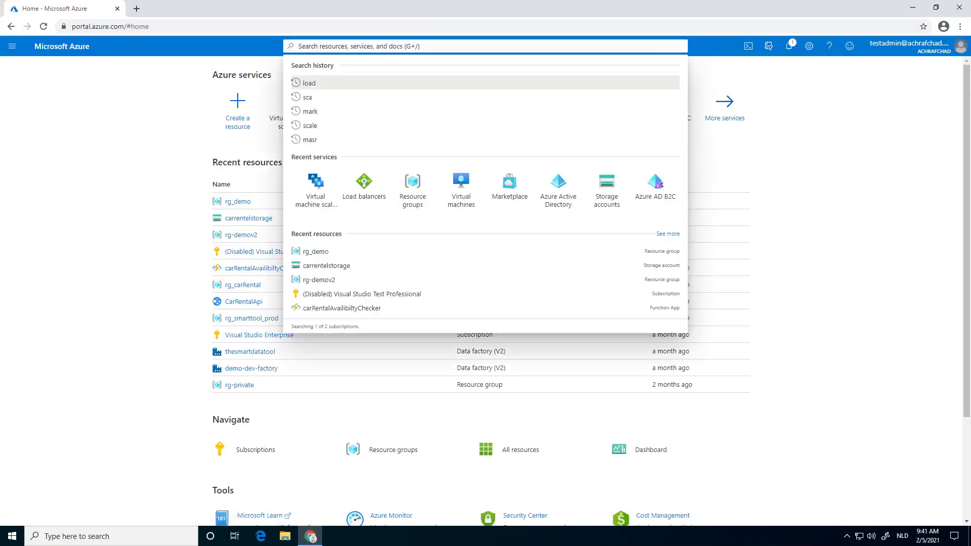
pyautogui.write('virtu')
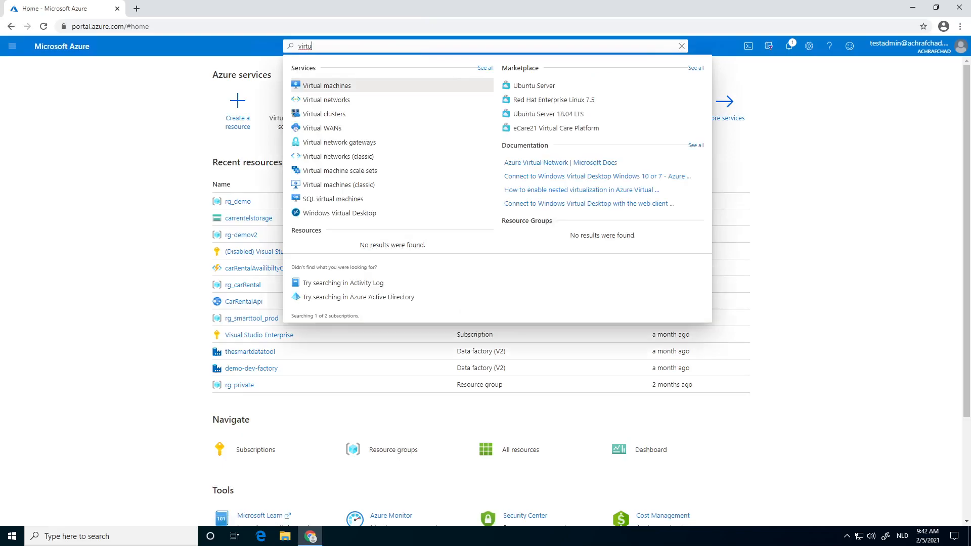
pyautogui.press('Down')
pyautogui.press('Down')
pyautogui.press('Down')
pyautogui.press('Down')
pyautogui.press('Down')
pyautogui.press('Down')
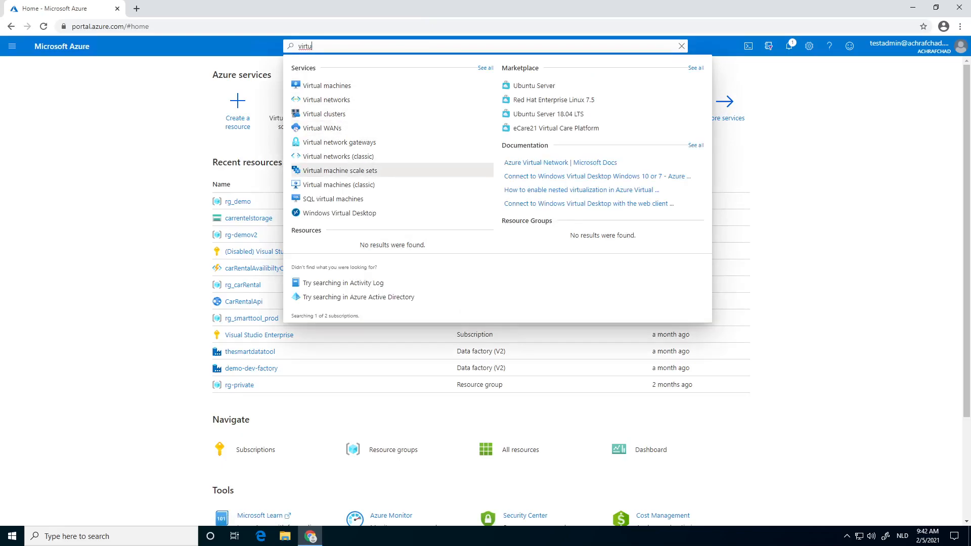
pyautogui.press('Escape')
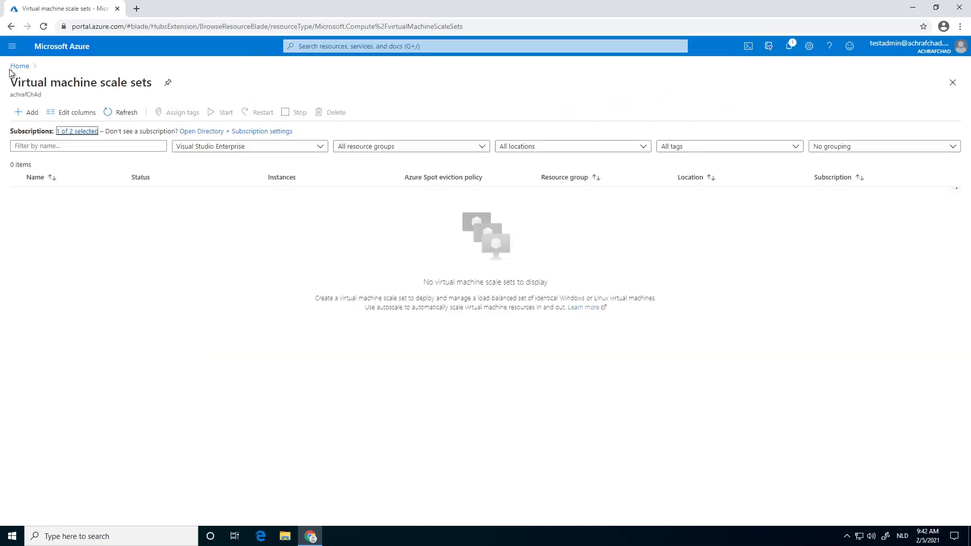
pyautogui.click(31, 113)
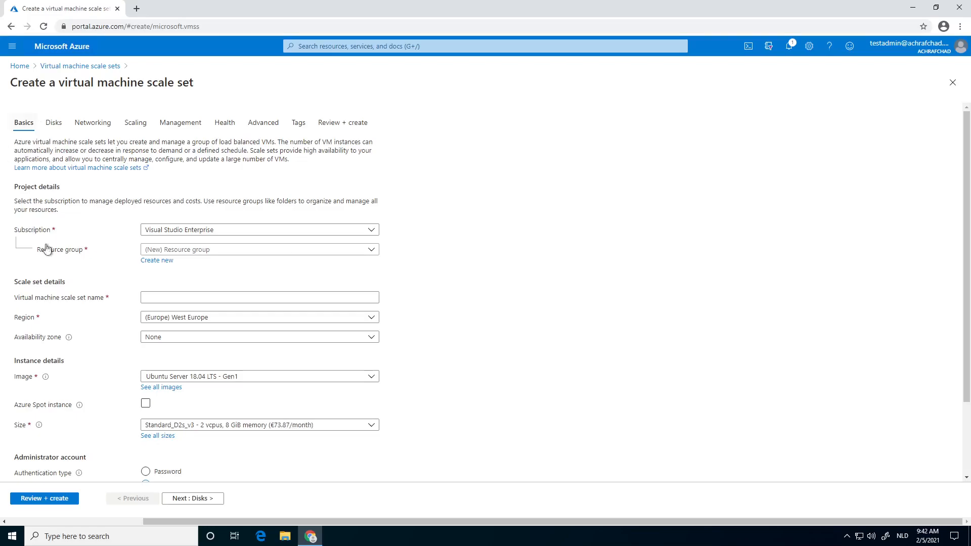
# Step: Create a new resource group named rg_demo_scale for the scale set
pyautogui.click(150, 261)
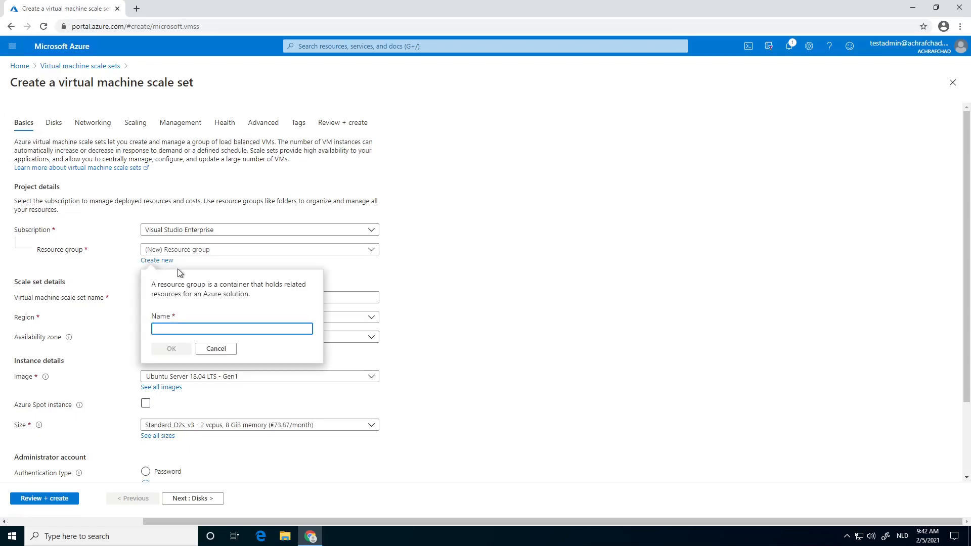
pyautogui.write('g')
pyautogui.write('g_')
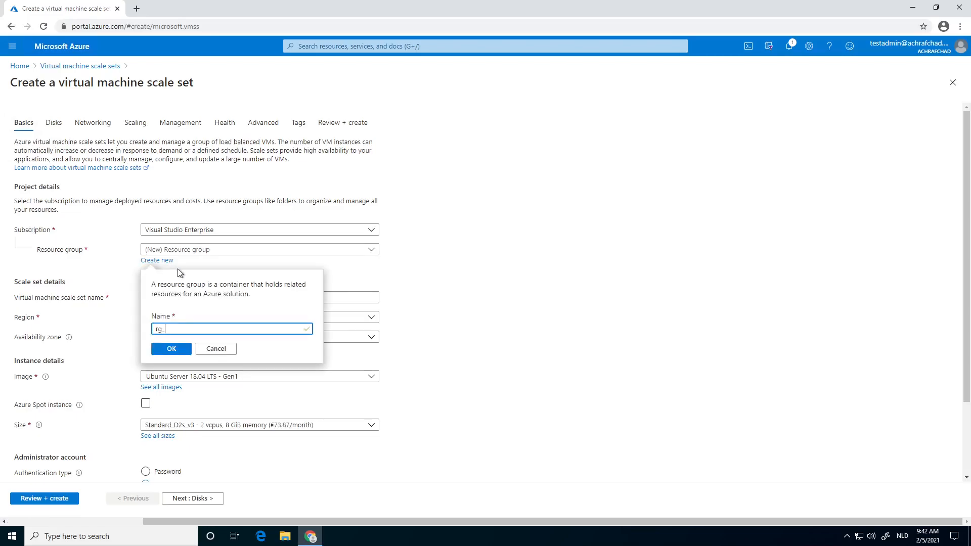
pyautogui.write('demo_scale')
pyautogui.press('Tab')
pyautogui.click(173, 347)
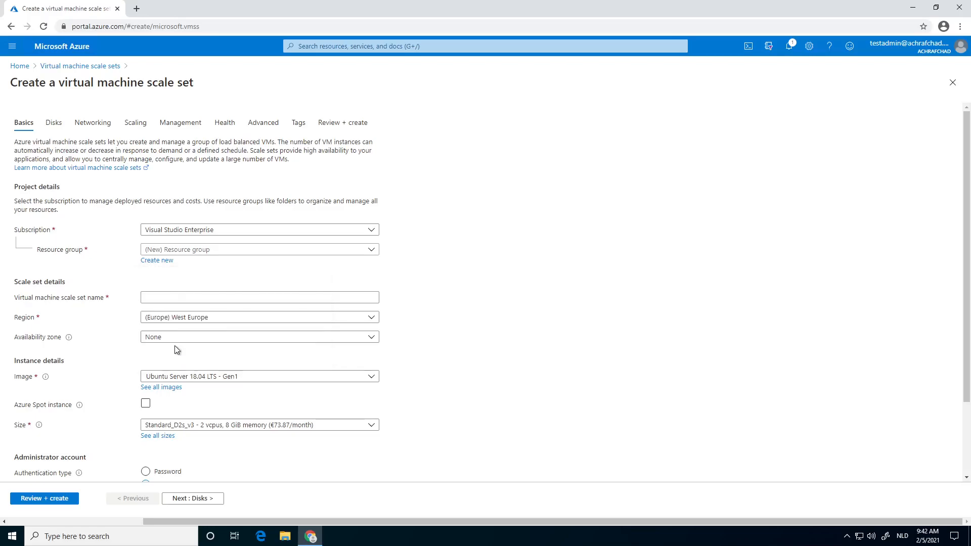
# Step: Name the virtual machine scale set MySuperScaleSet
pyautogui.click(177, 299)
pyautogui.write('My')
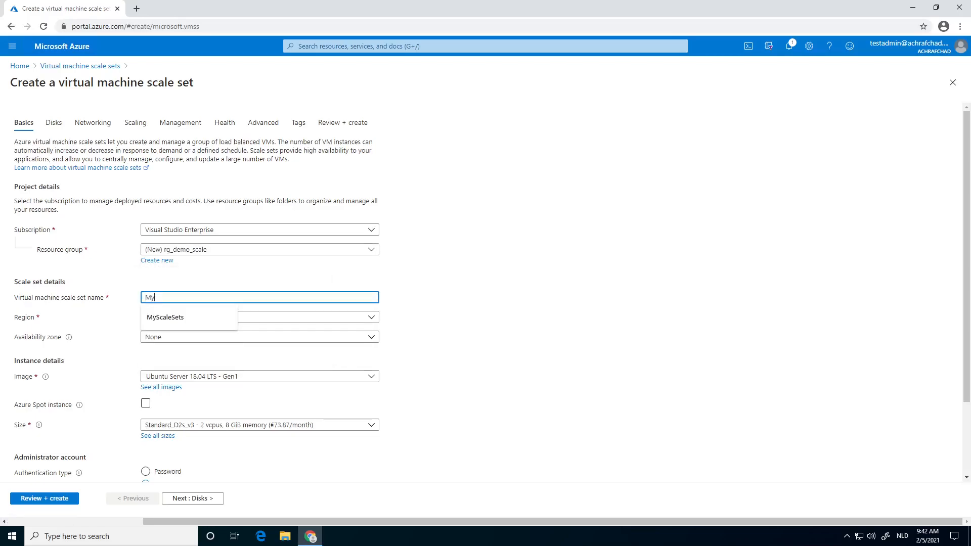
pyautogui.write('SuperSca')
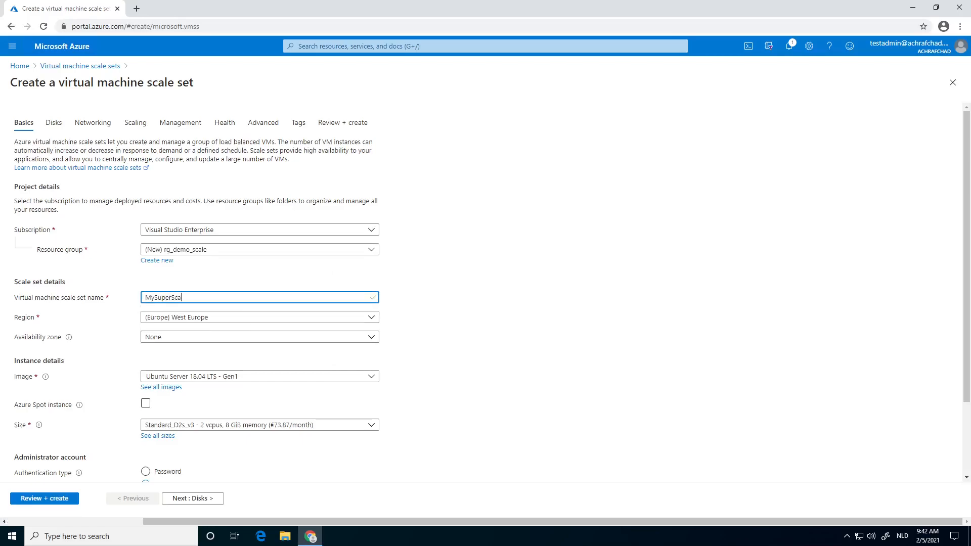
pyautogui.write('leSet')
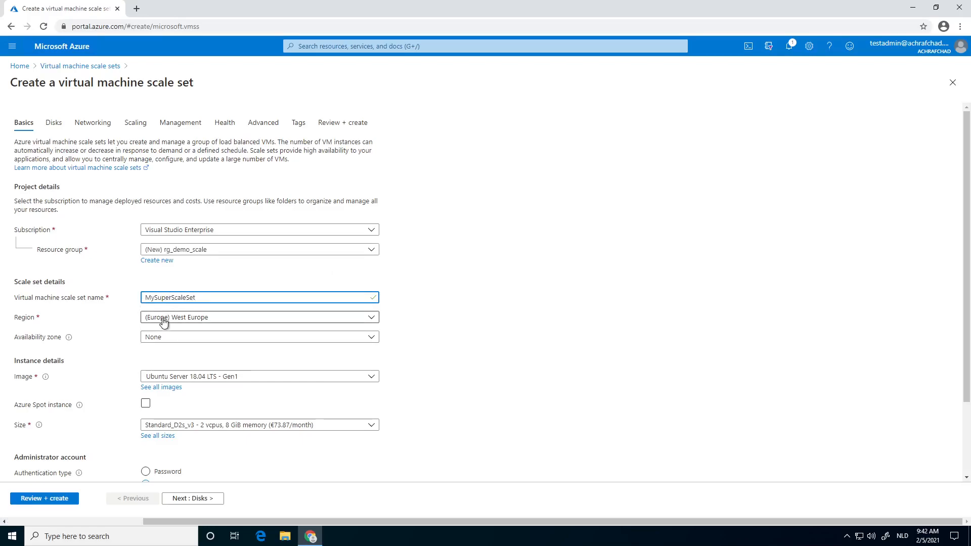
# Step: Keep the remaining basics and disk defaults, and enable load balancing with the Azure load balancer option in the networking settings
pyautogui.scroll(-1, 160, 385)
pyautogui.scroll(-1, 161, 385)
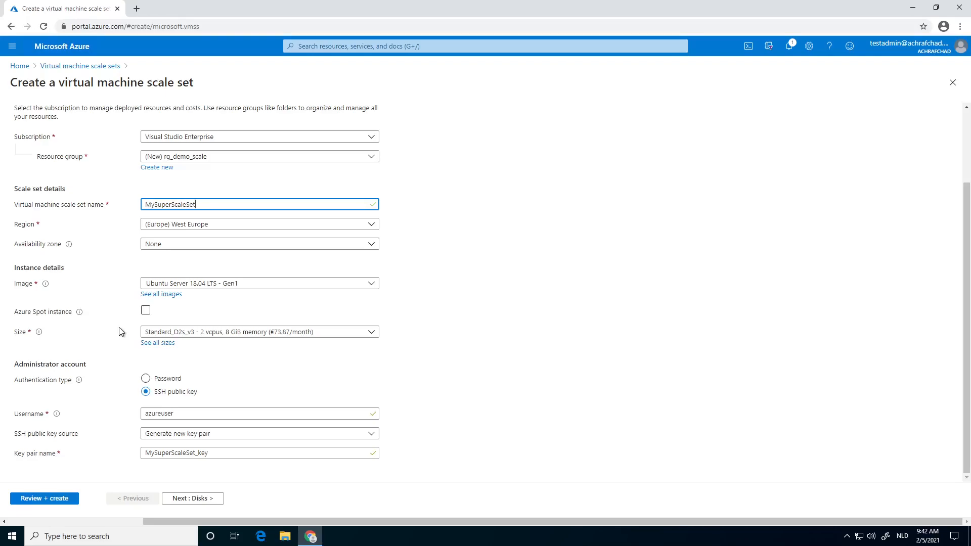
pyautogui.click(177, 497)
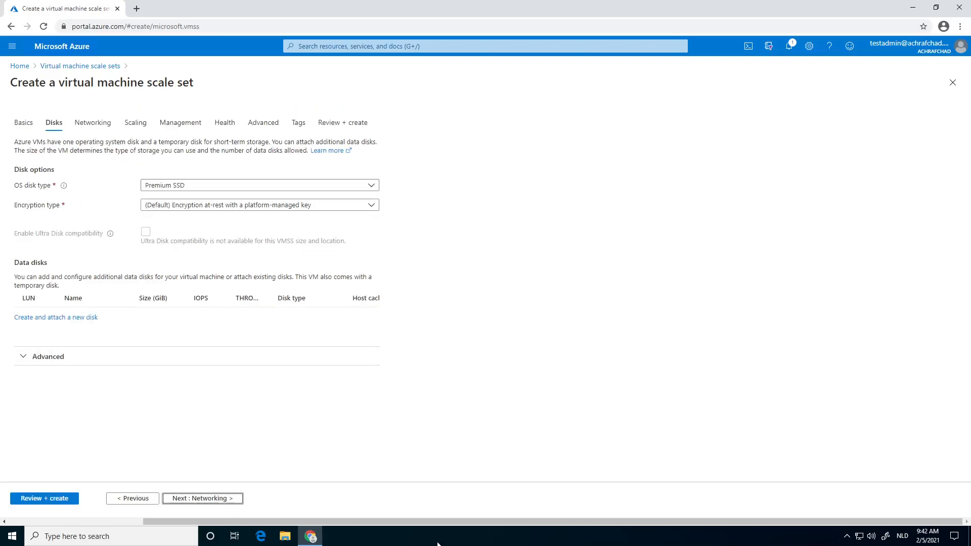
pyautogui.click(219, 499)
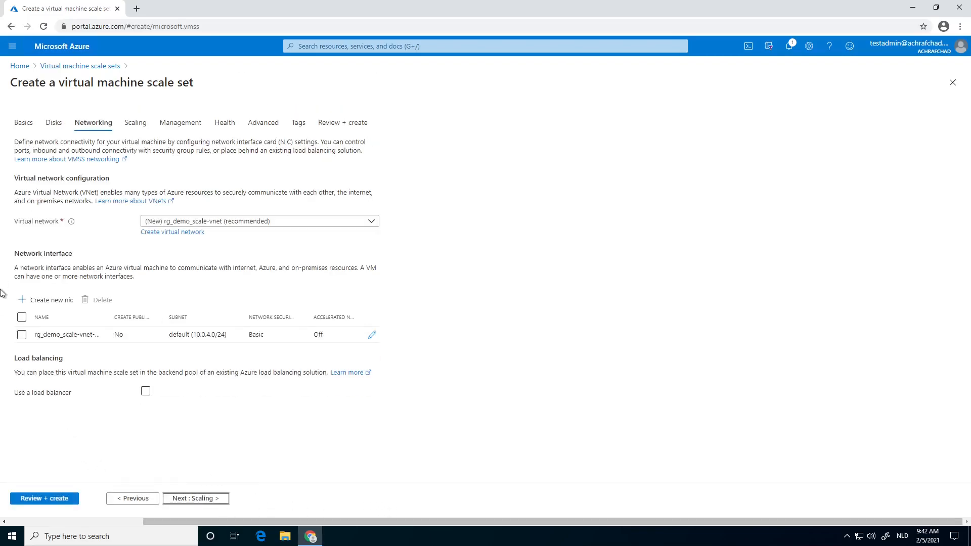
pyautogui.click(145, 391)
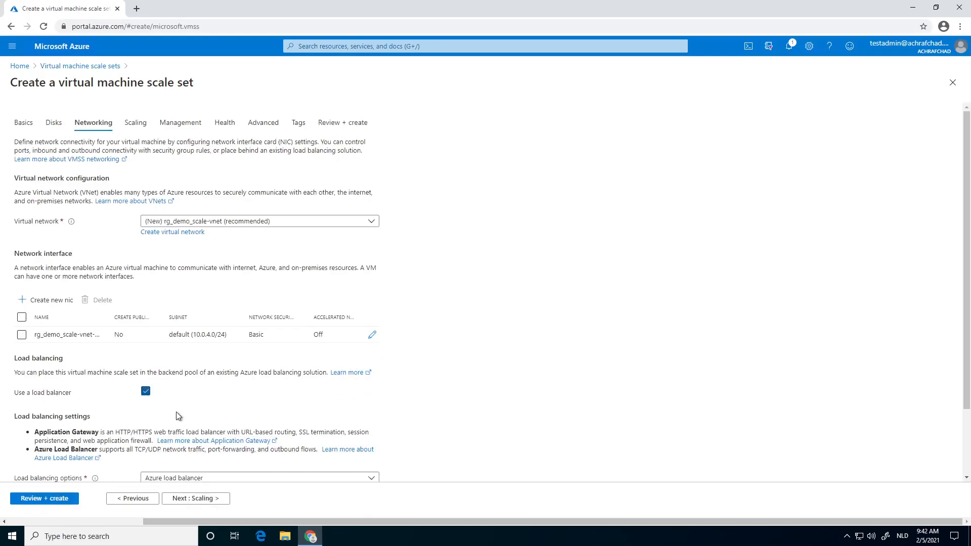
pyautogui.scroll(-2, 221, 398)
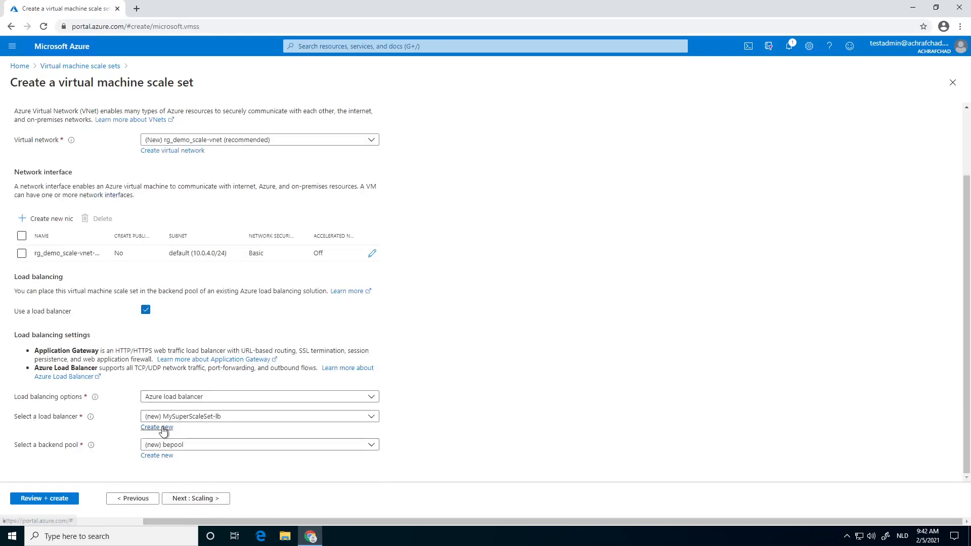
pyautogui.click(156, 399)
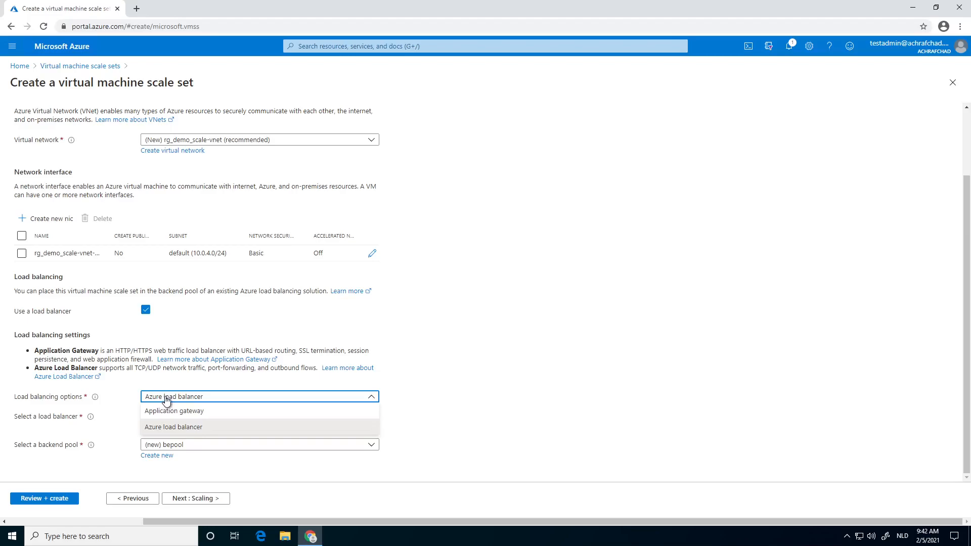
pyautogui.click(167, 398)
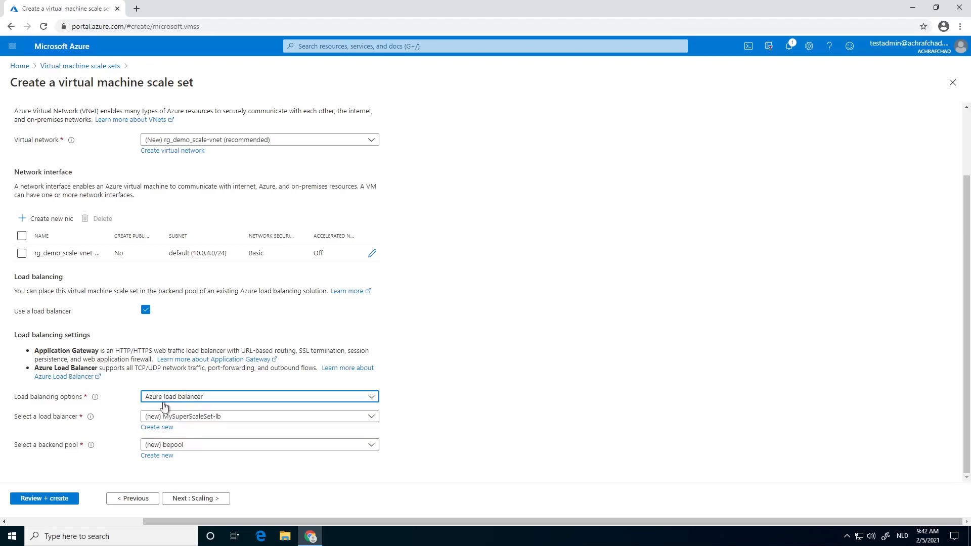
# Step: Use a custom scaling policy for the scale set with a minimum of 3 instances
pyautogui.click(208, 498)
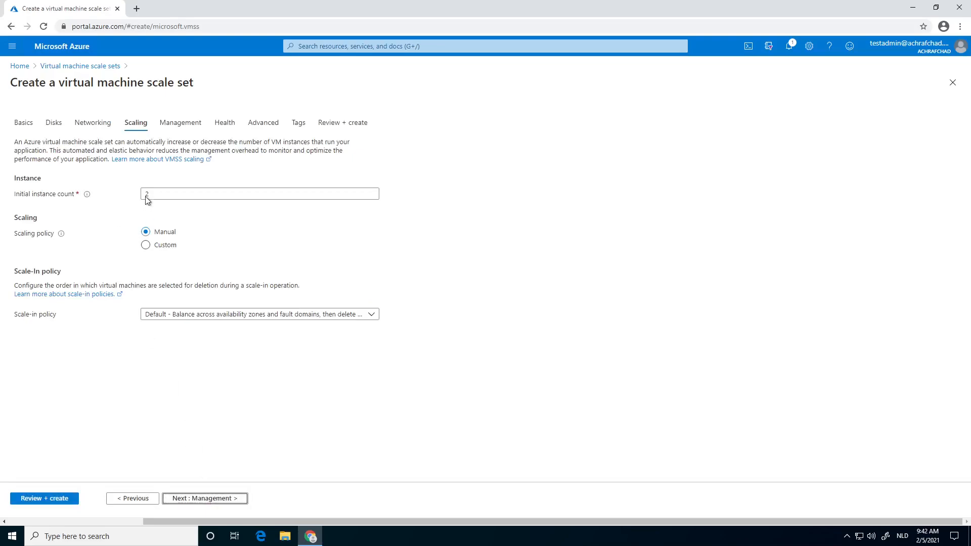
pyautogui.click(151, 248)
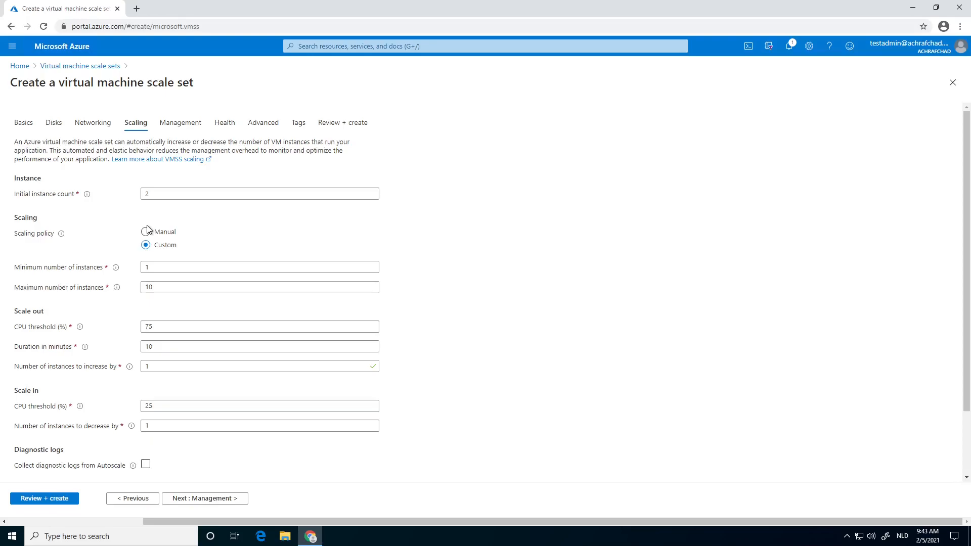
pyautogui.click(173, 267)
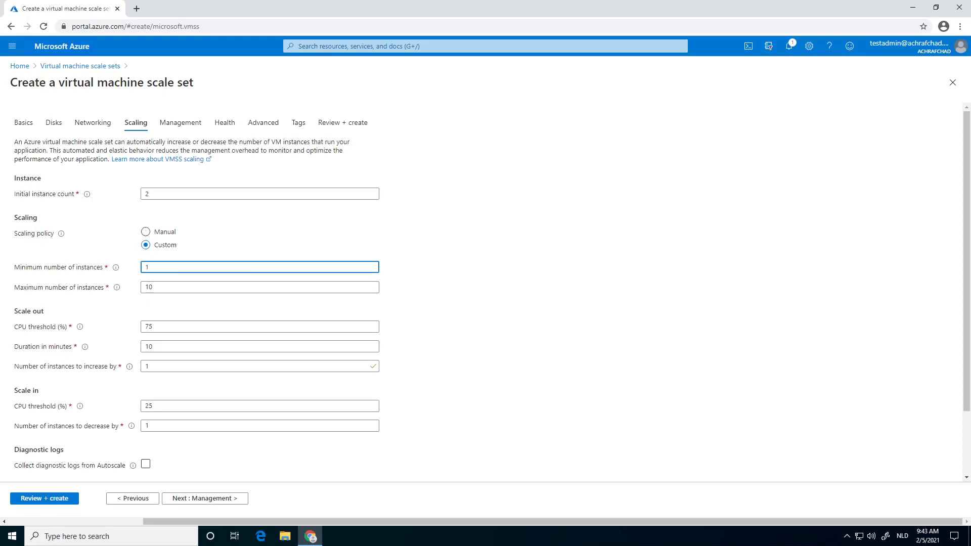
pyautogui.press('BackSpace')
pyautogui.write('3')
pyautogui.scroll(-2, 170, 296)
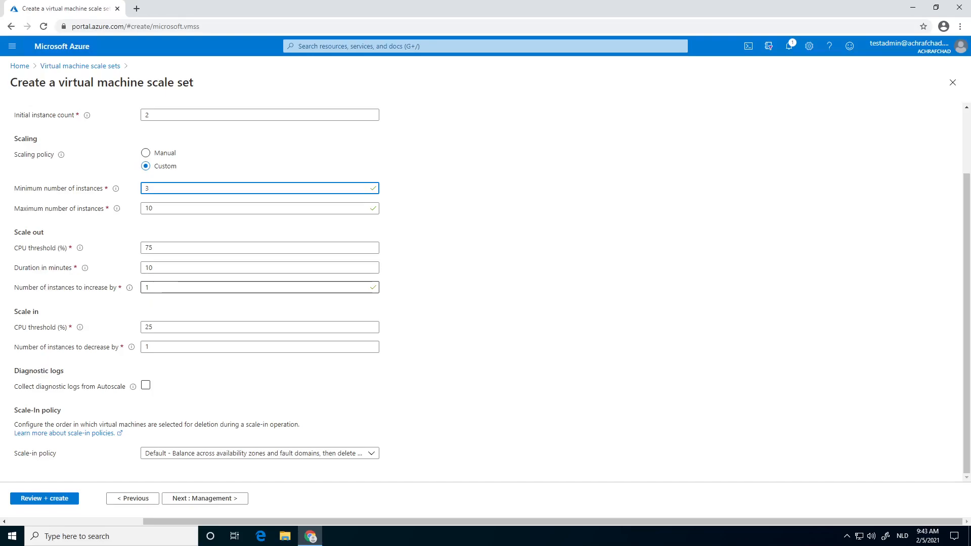
# Step: Keep the default management, health and advanced settings of the scale set and continue to its tags
pyautogui.click(229, 499)
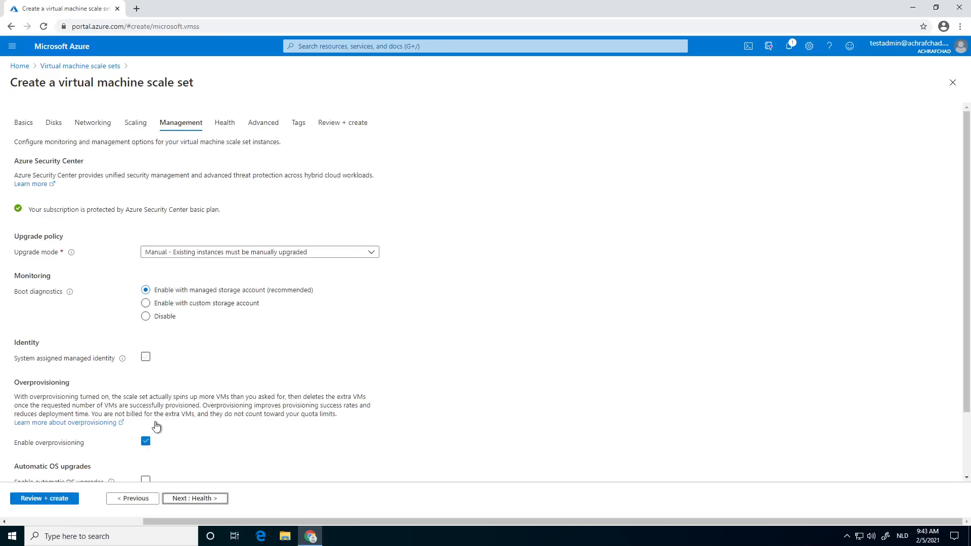
pyautogui.scroll(-2, 155, 404)
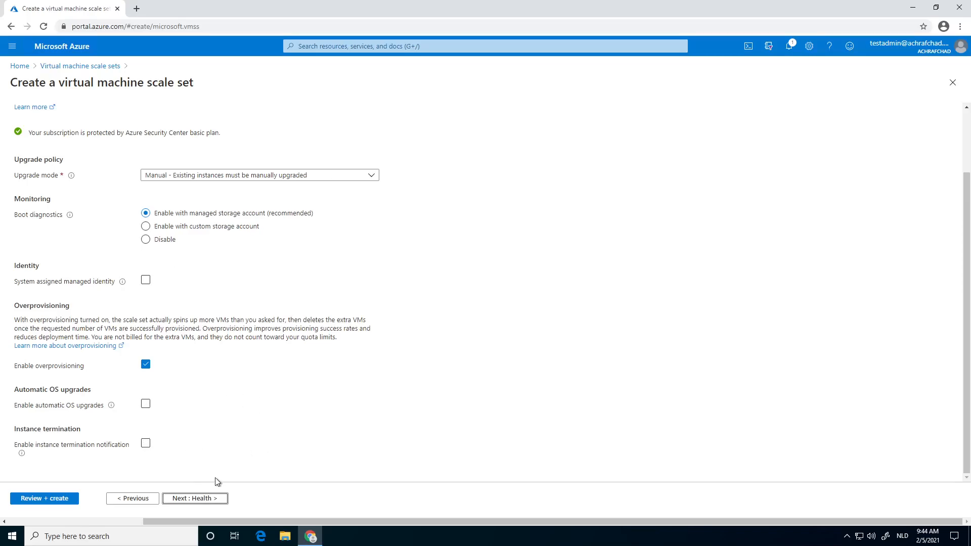
pyautogui.click(215, 498)
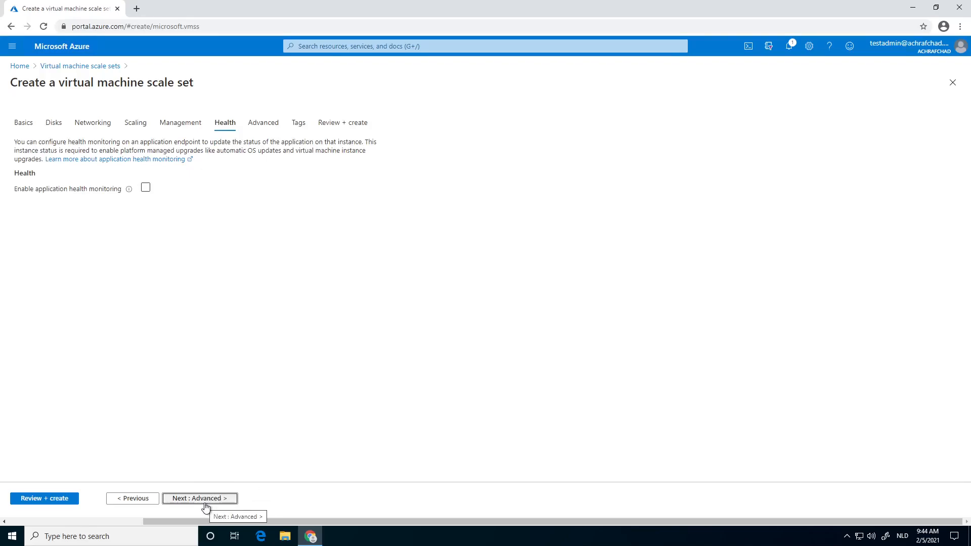
pyautogui.click(205, 498)
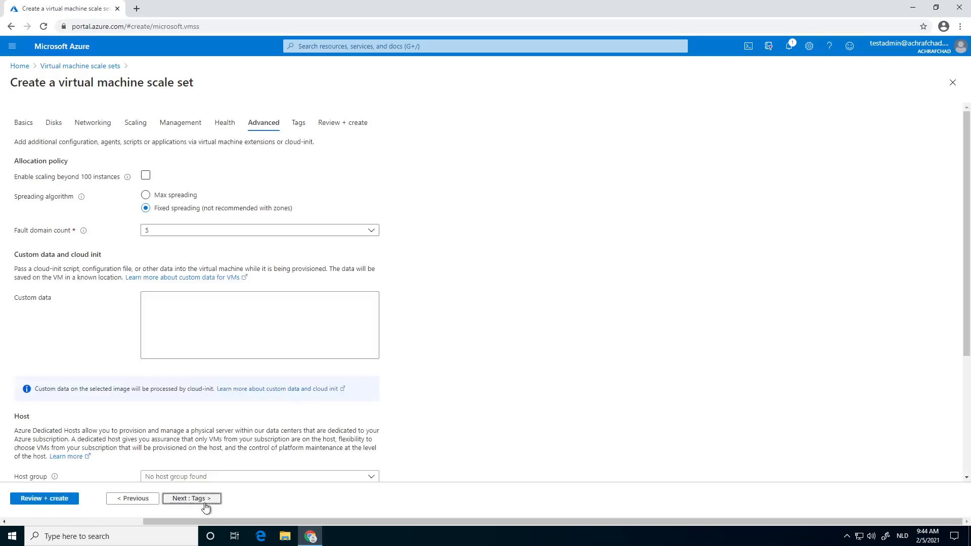
pyautogui.moveTo(82, 197)
pyautogui.click(197, 498)
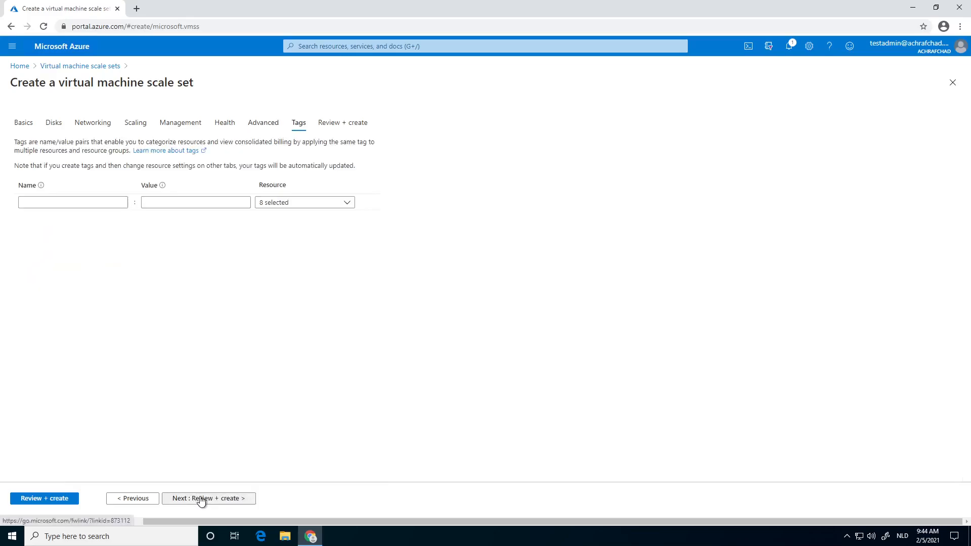
# Step: Leave the tags empty, proceed to the review and create the scale set, downloading the private key of the new SSH key pair
pyautogui.click(200, 499)
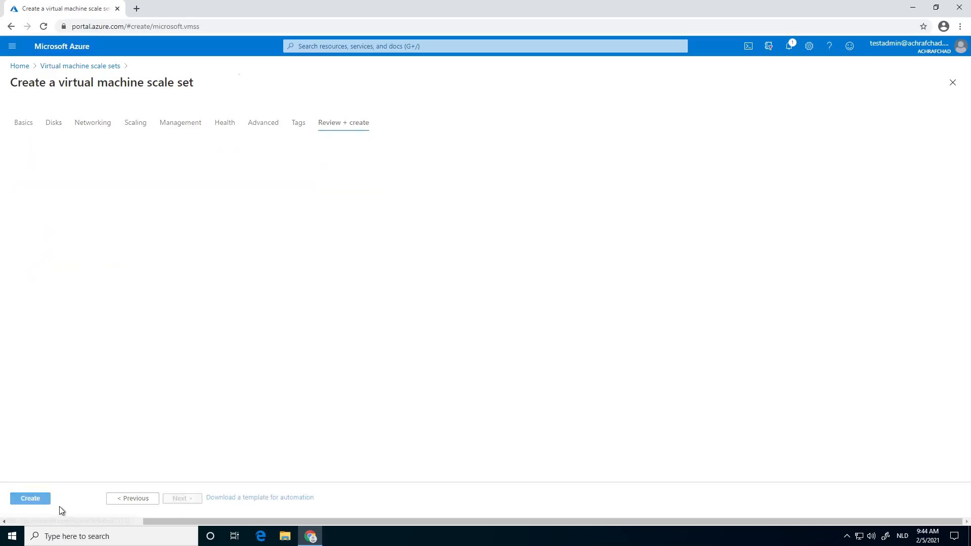
pyautogui.click(31, 499)
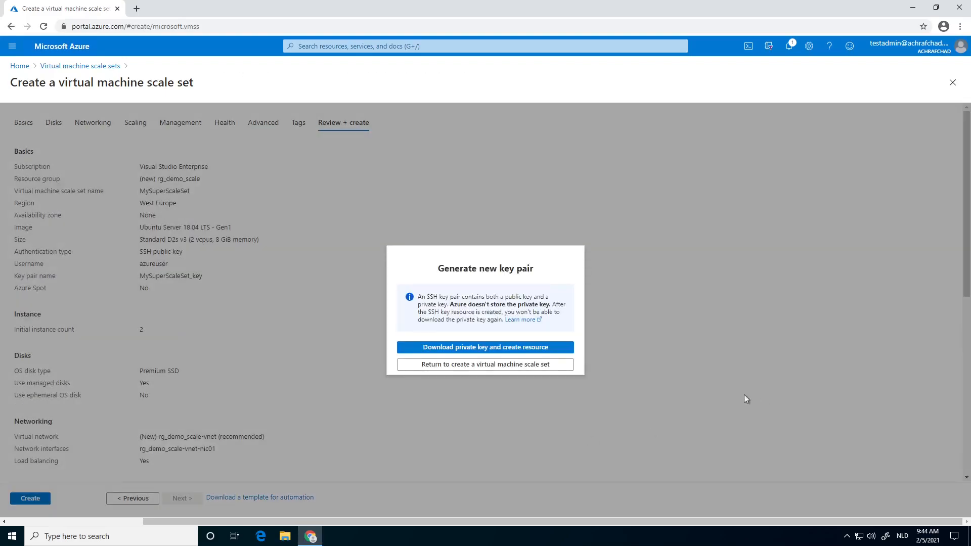
pyautogui.click(451, 346)
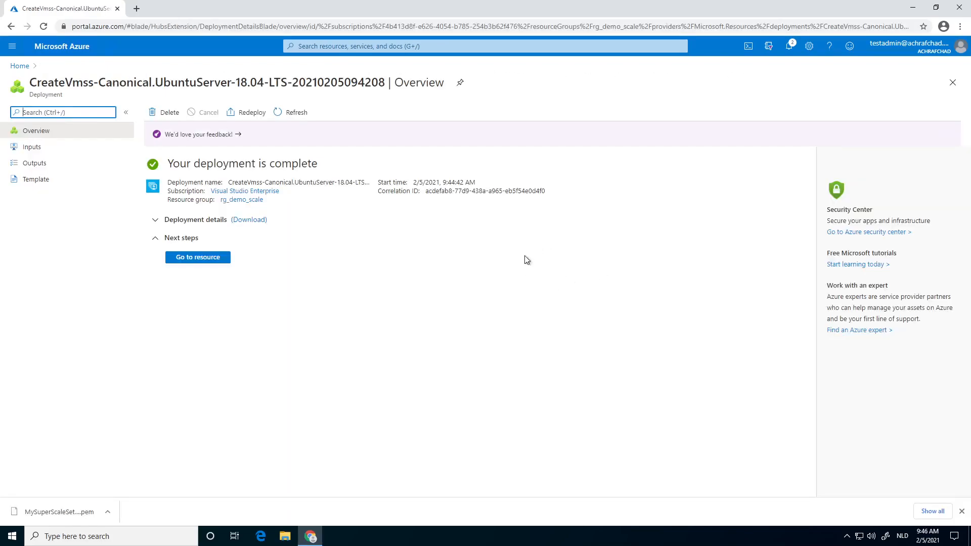
# Step: Open the deployed scale set, list its instances and view the overview of instance MySuperScaleSet_3
pyautogui.click(203, 258)
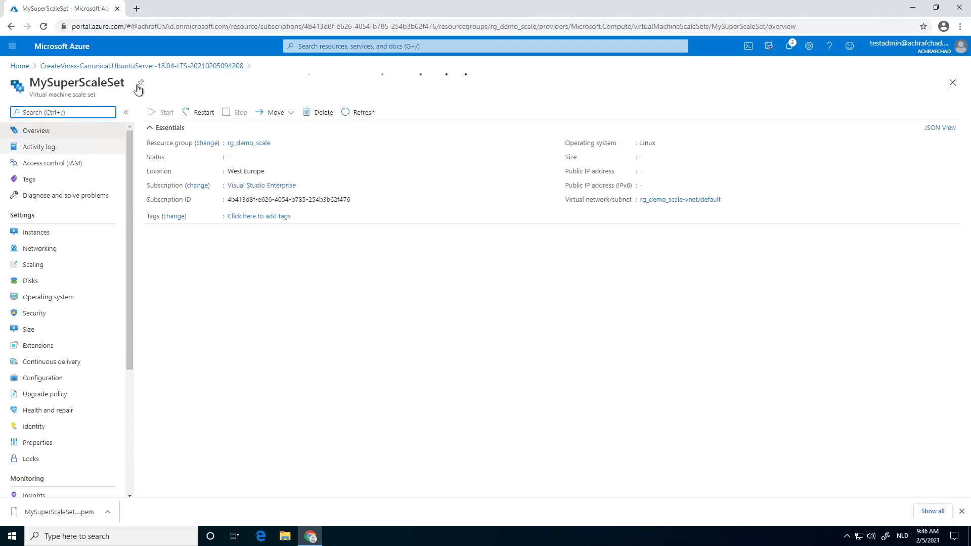
pyautogui.click(66, 235)
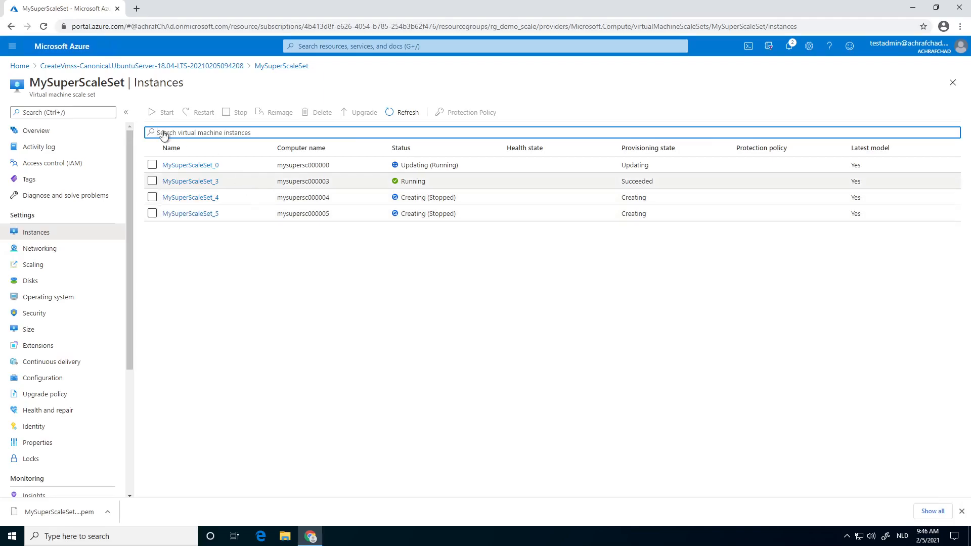
pyautogui.click(194, 181)
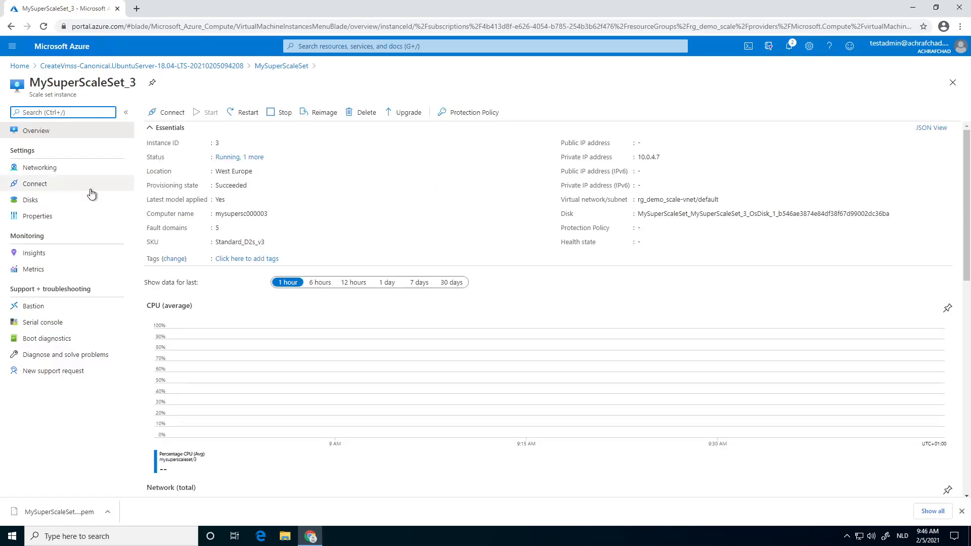
# Step: View the networking rules, the disks and the properties of instance MySuperScaleSet_3
pyautogui.click(43, 168)
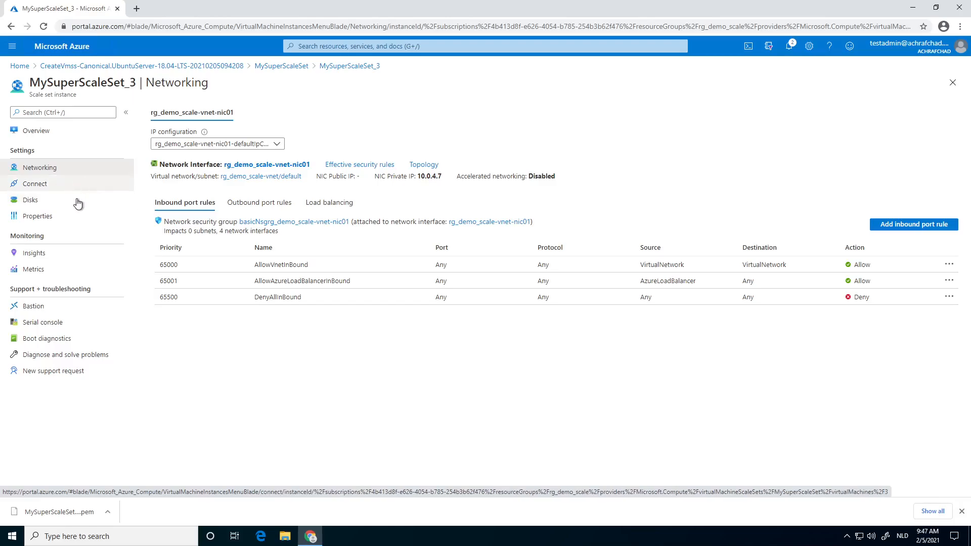
pyautogui.click(77, 202)
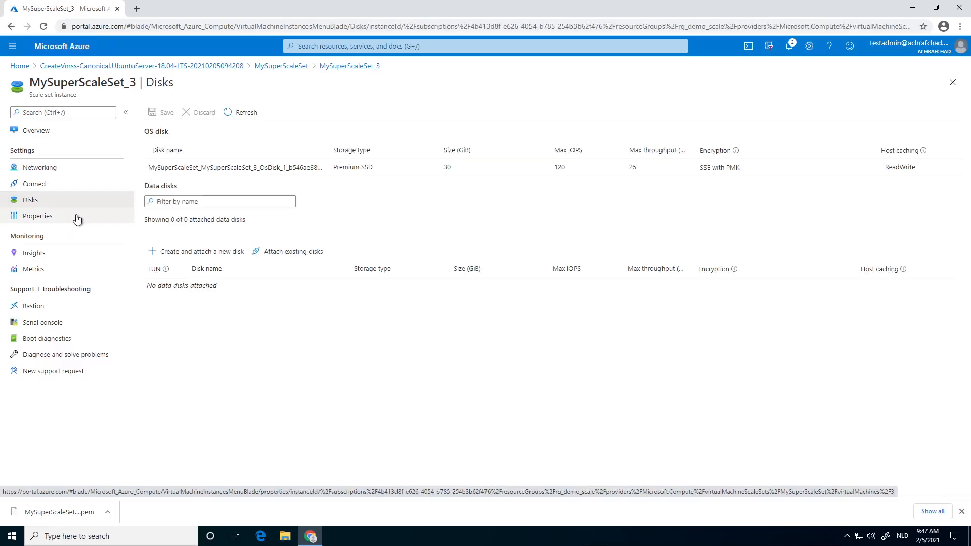
pyautogui.click(78, 219)
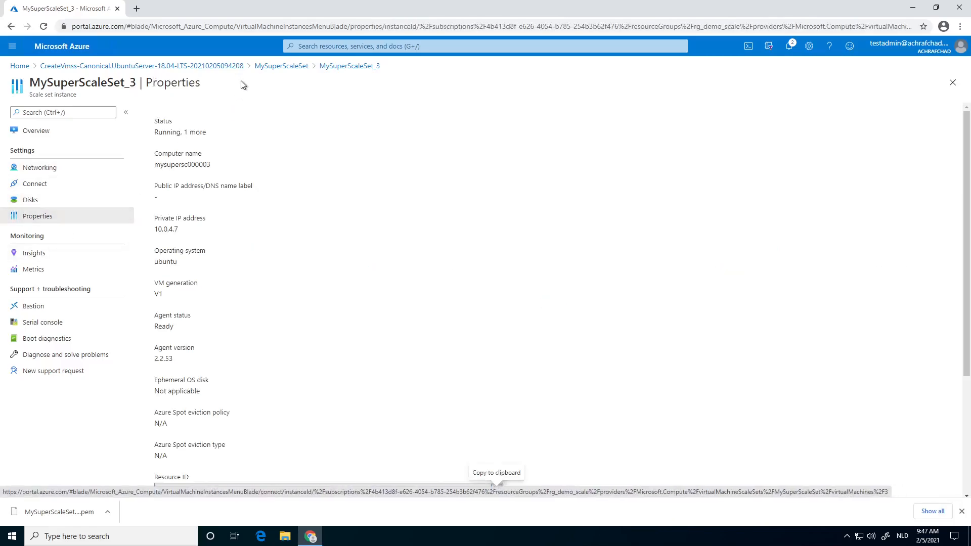
# Step: Return to MySuperScaleSet and examine its networking, extensions, security and configuration settings
pyautogui.click(262, 66)
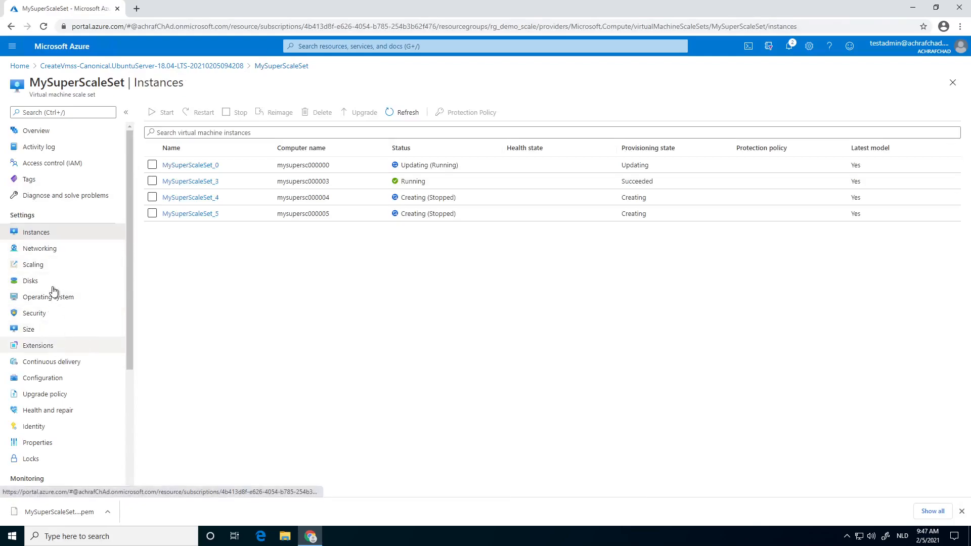
pyautogui.click(54, 251)
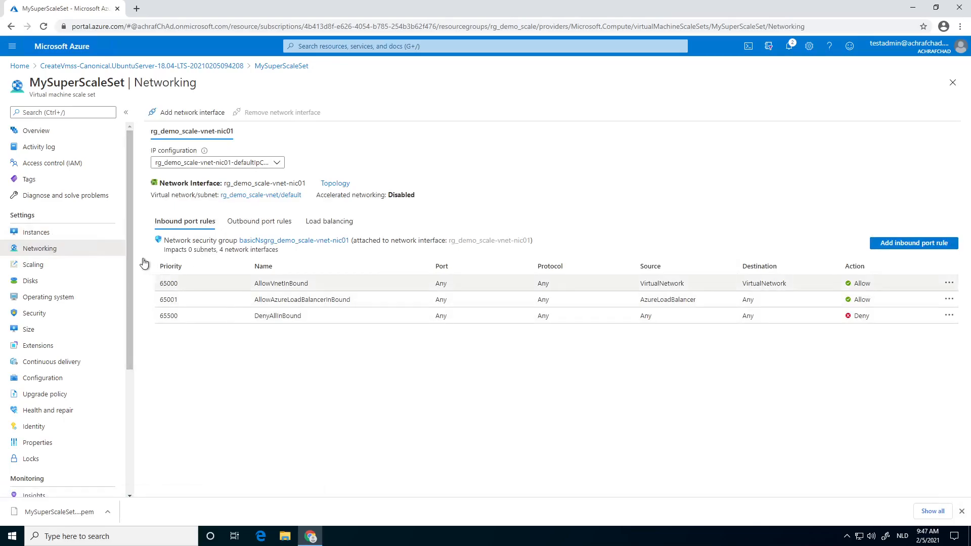
pyautogui.click(72, 342)
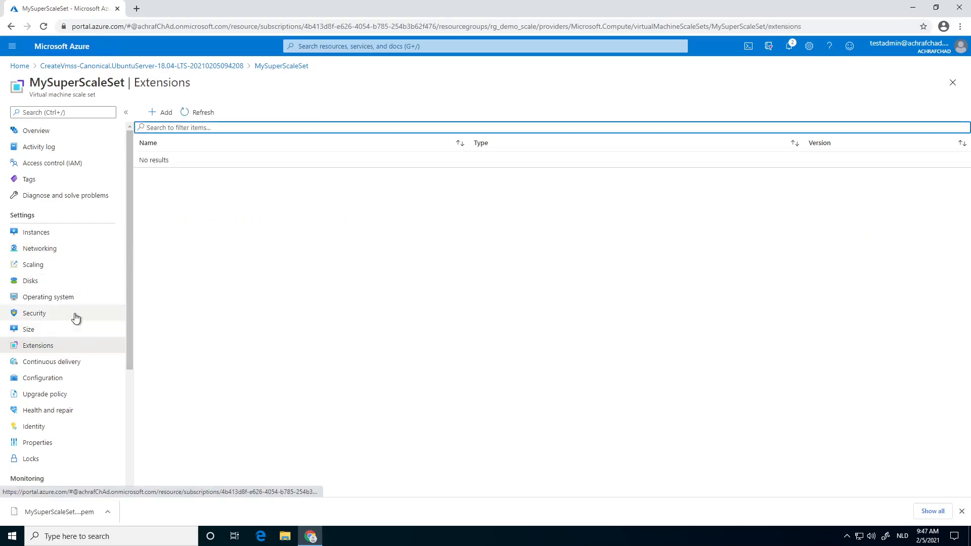
pyautogui.click(45, 315)
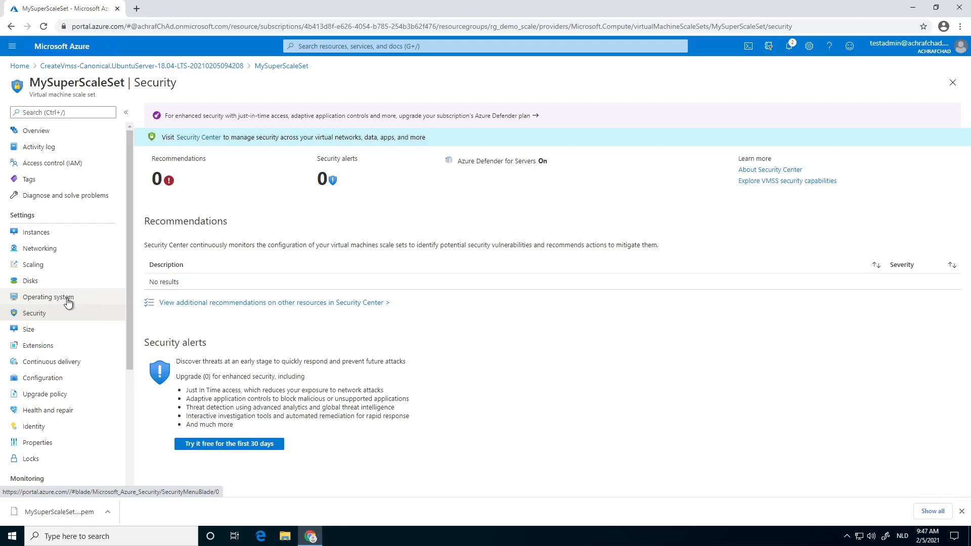
pyautogui.click(79, 346)
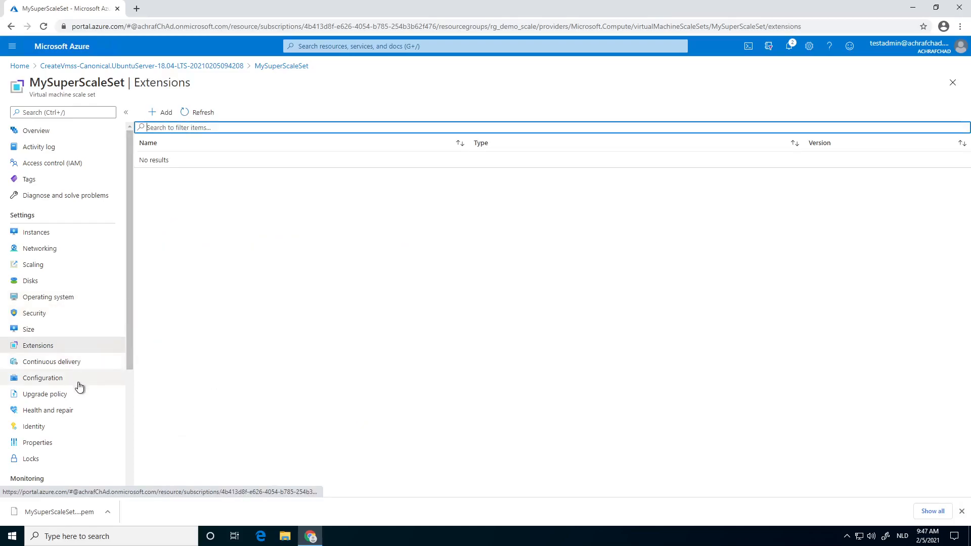
pyautogui.scroll(-1, 76, 384)
pyautogui.click(68, 333)
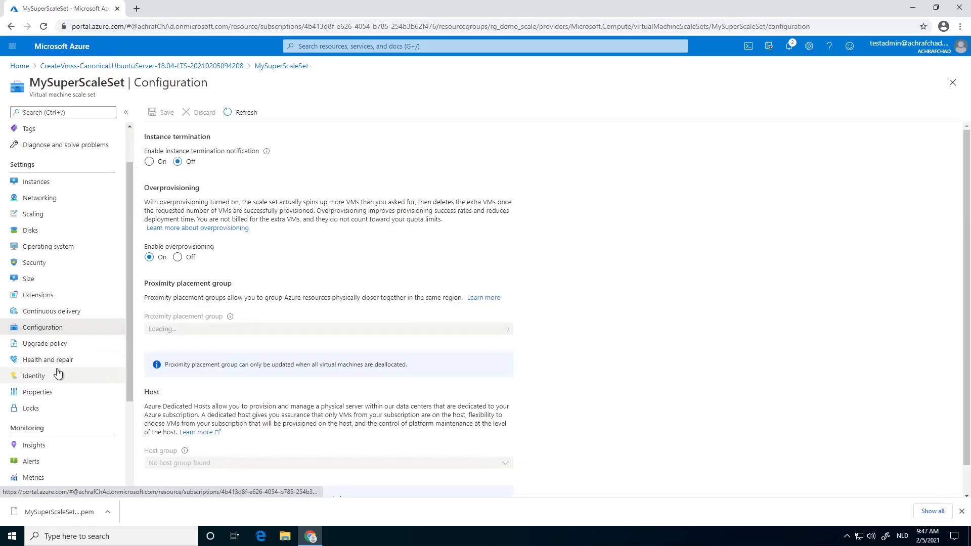
pyautogui.scroll(-3, 57, 370)
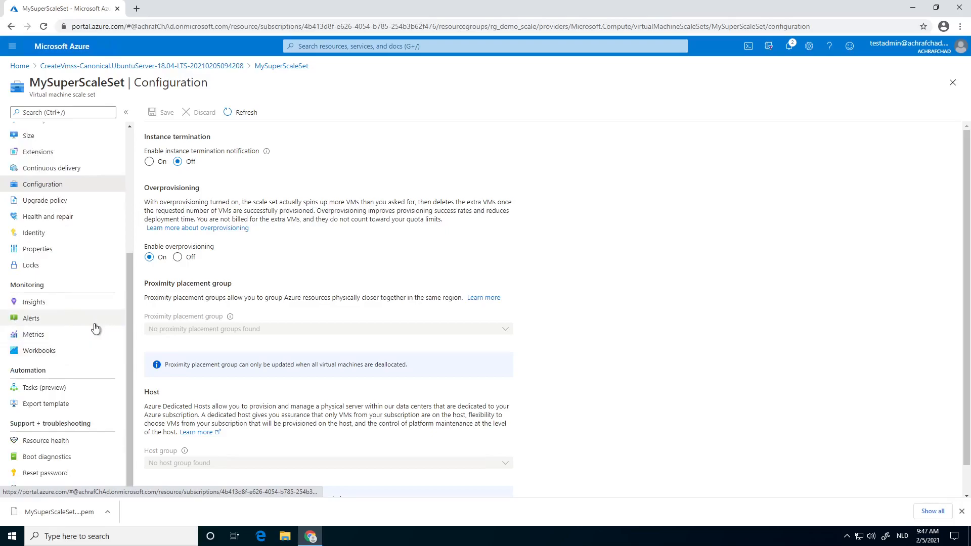
pyautogui.scroll(3, 76, 303)
# Step: List the instances of MySuperScaleSet and refresh the list to check their status
pyautogui.click(45, 186)
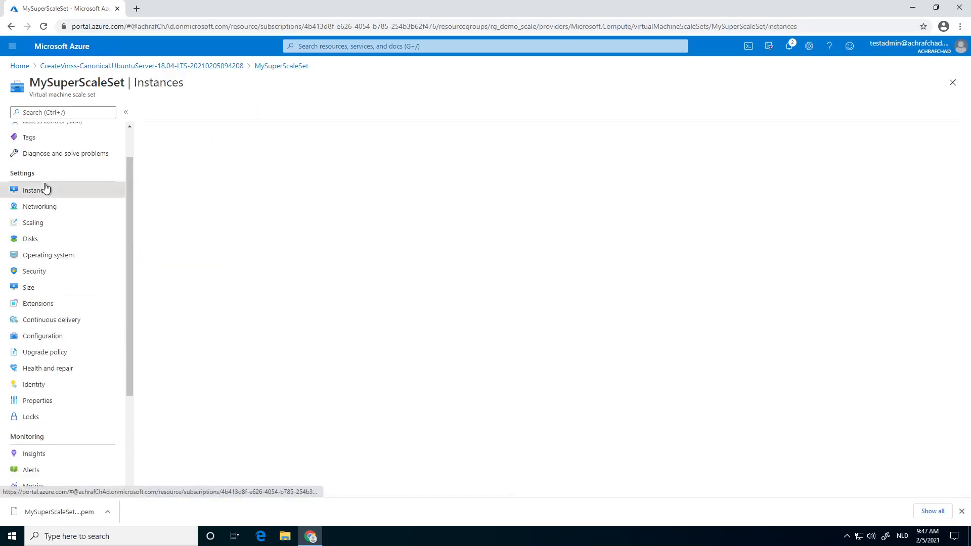
pyautogui.click(402, 112)
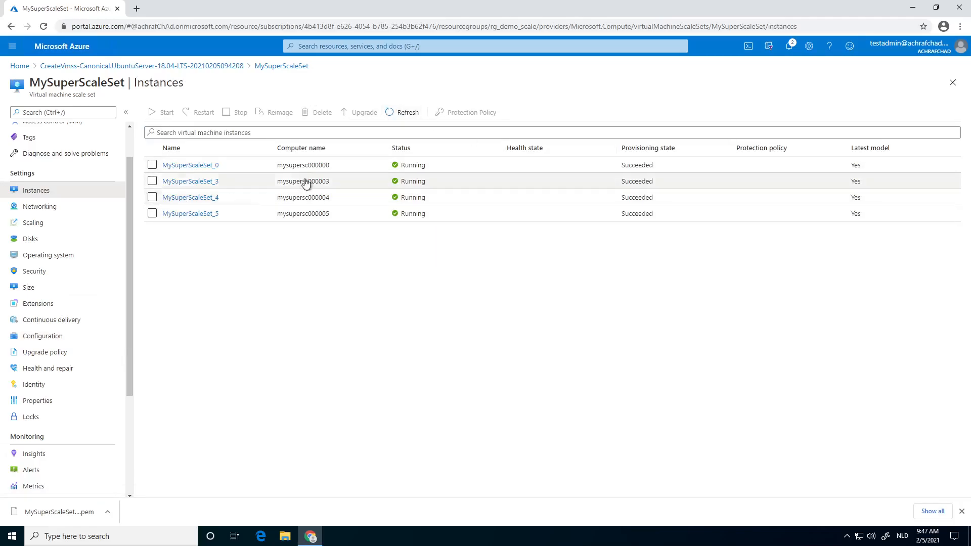
pyautogui.click(393, 108)
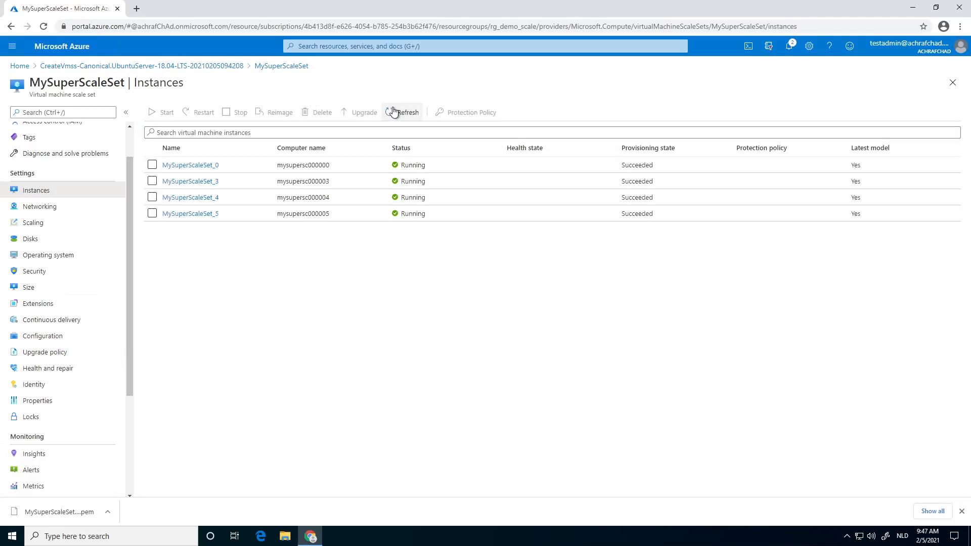
# Step: Delete the instances MySuperScaleSet_3 and MySuperScaleSet_4 from the scale set
pyautogui.click(152, 181)
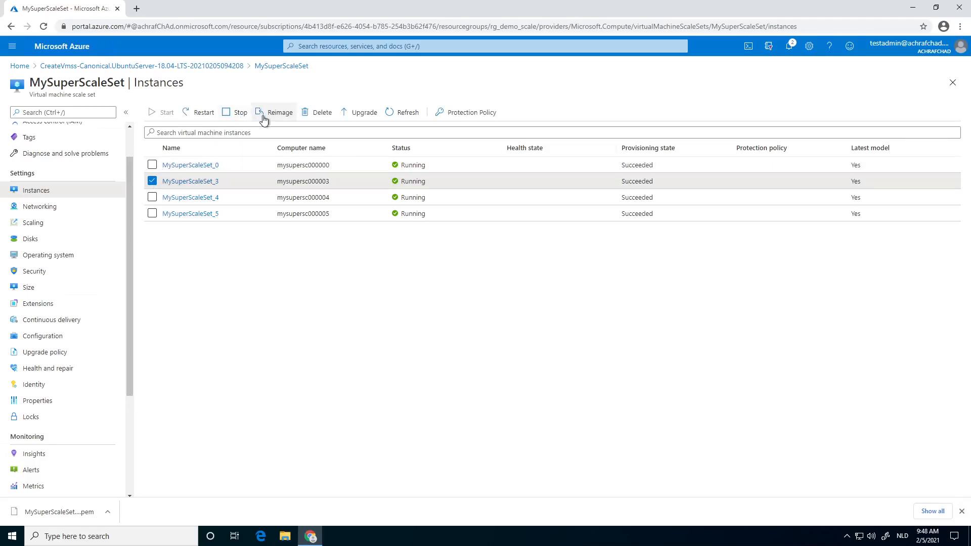
pyautogui.click(318, 112)
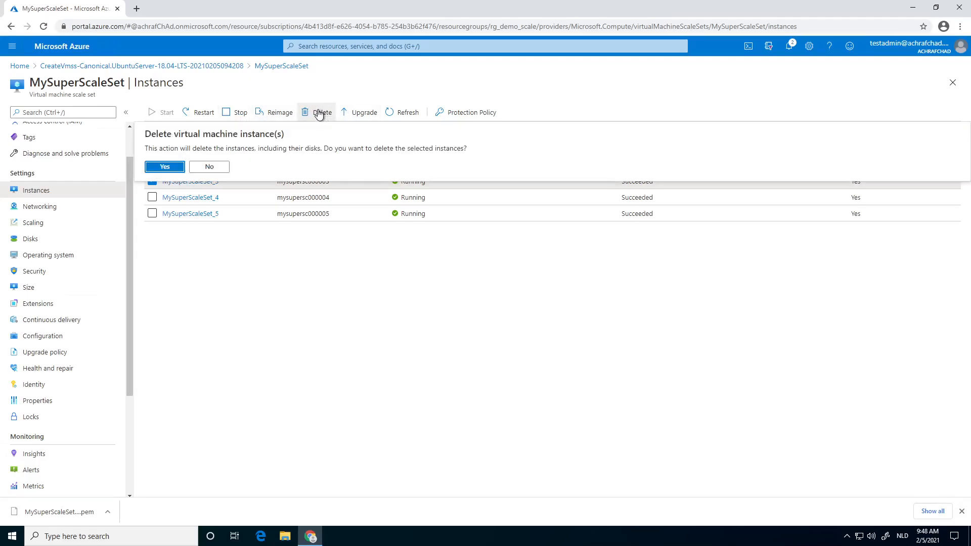
pyautogui.click(213, 168)
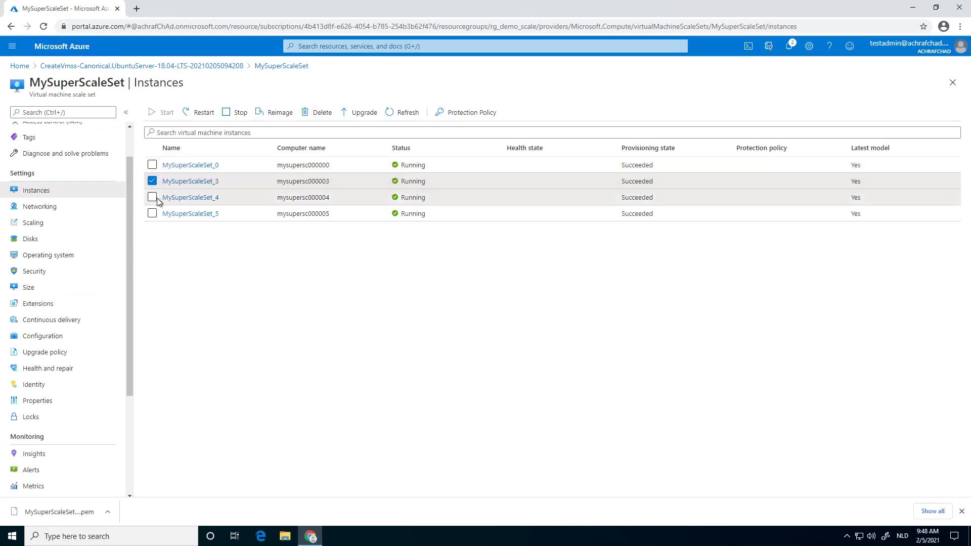
pyautogui.click(152, 197)
pyautogui.click(319, 112)
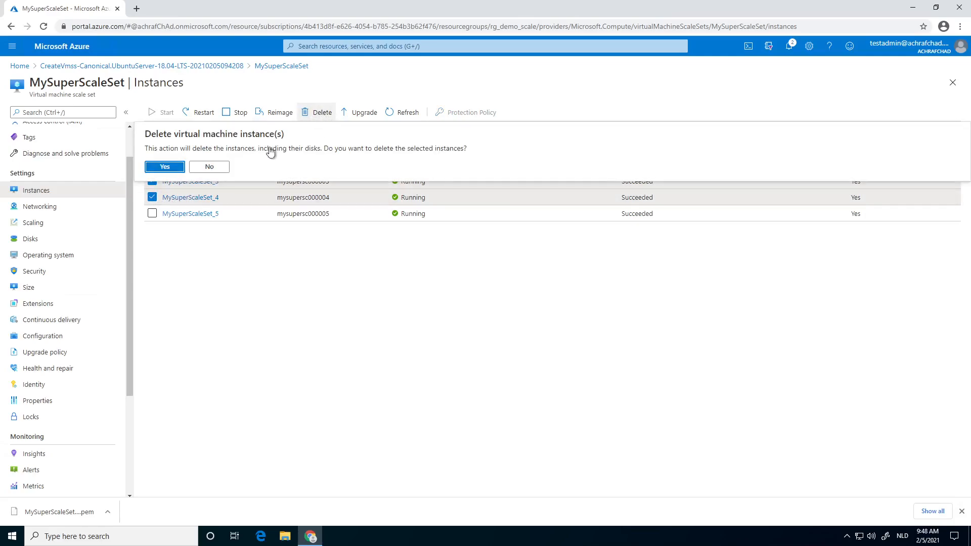
pyautogui.click(161, 167)
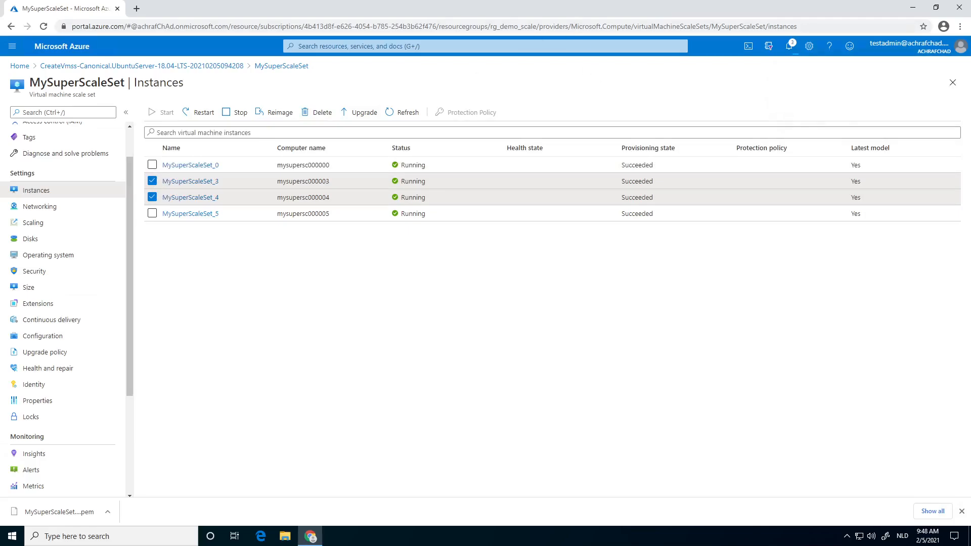
# Step: Check the instance deletion in the notifications and refresh the scale set's overview to follow its status
pyautogui.click(788, 46)
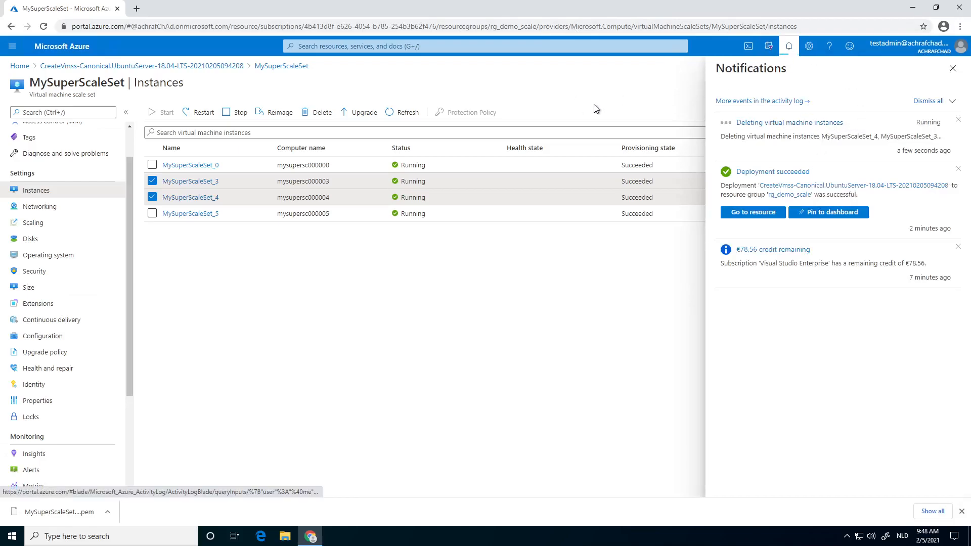
pyautogui.click(824, 124)
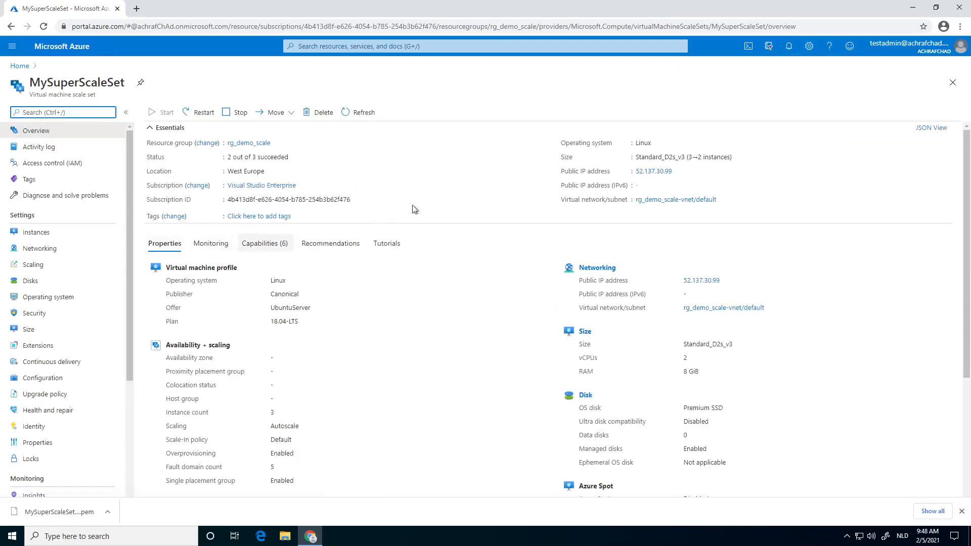
pyautogui.click(788, 46)
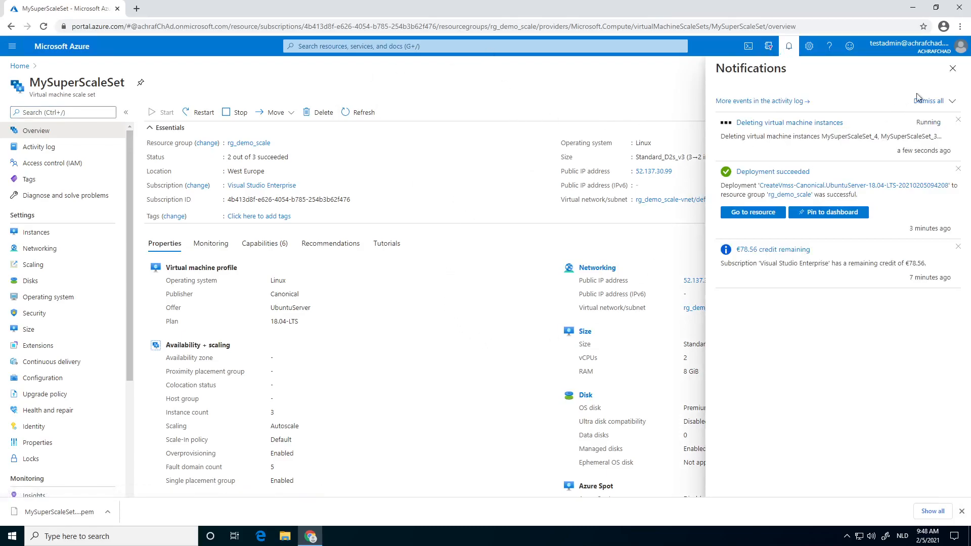
pyautogui.click(952, 69)
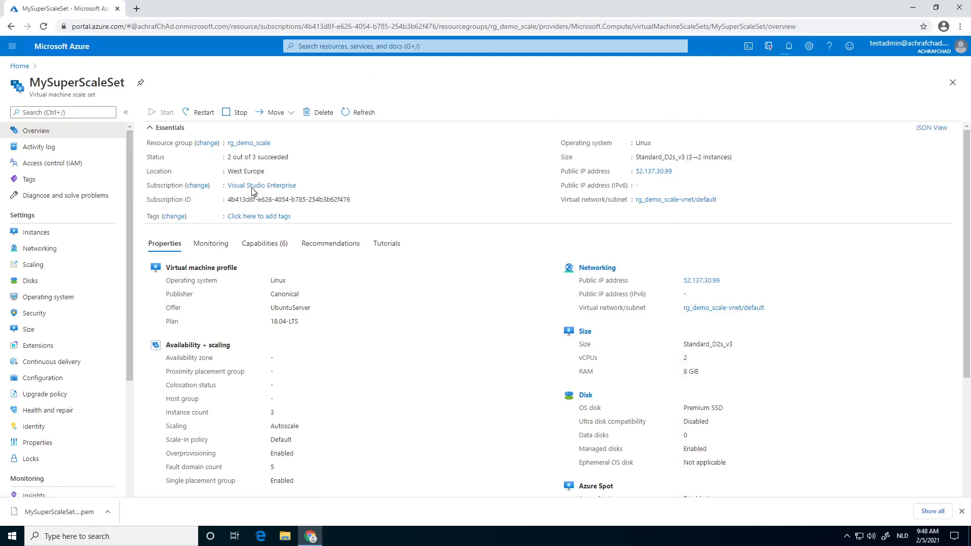
pyautogui.moveTo(223, 158); pyautogui.dragTo(253, 158)
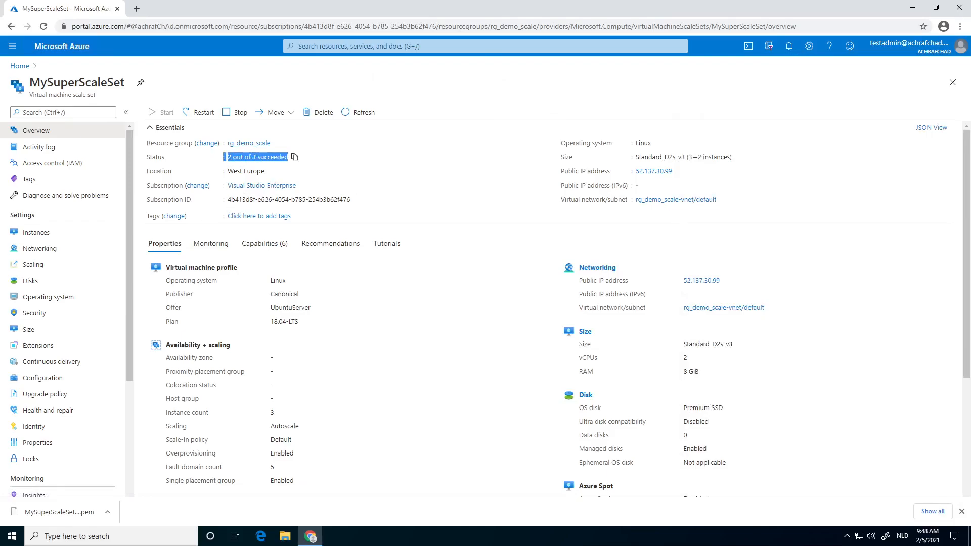
pyautogui.click(258, 162)
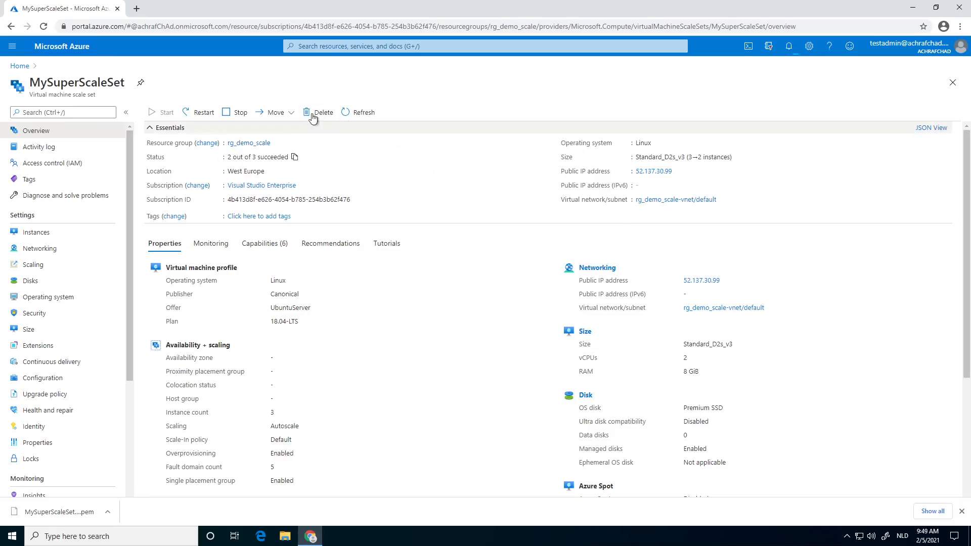
pyautogui.click(360, 111)
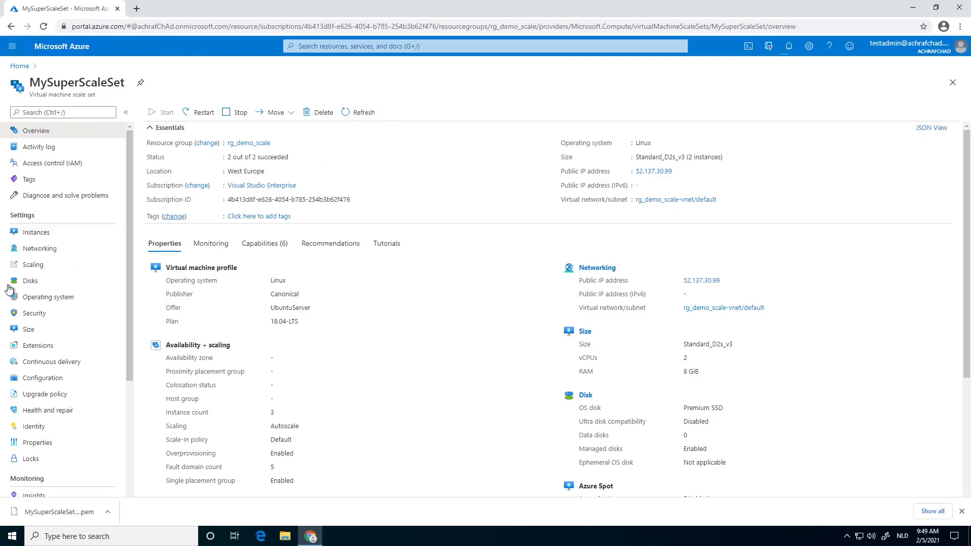
# Step: Reopen the scale set's instance list and refresh it repeatedly to check for replacement instances
pyautogui.click(57, 233)
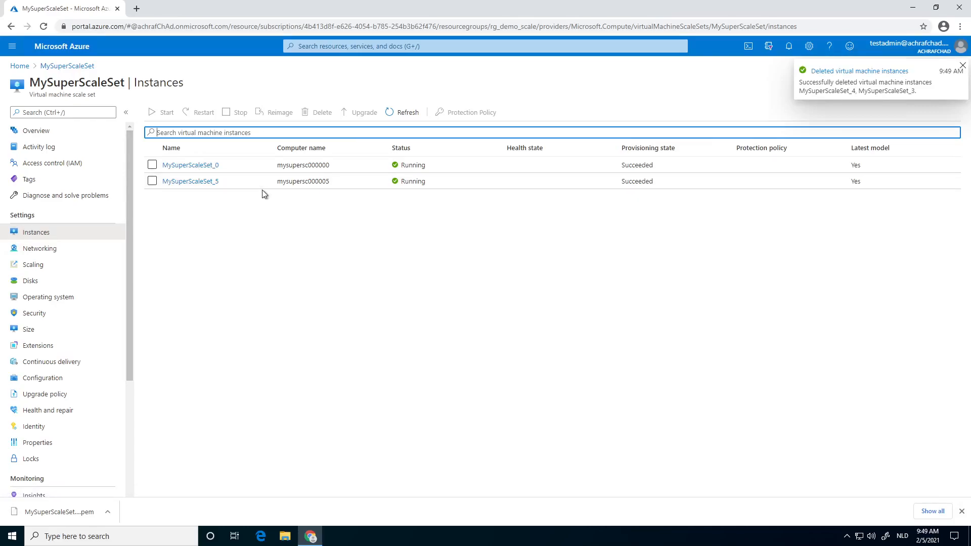
pyautogui.click(402, 112)
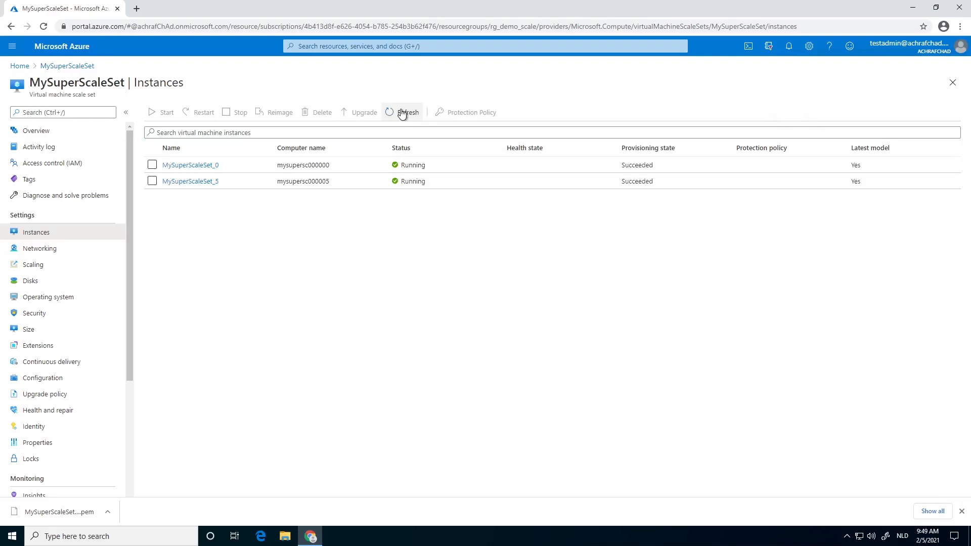
pyautogui.click(402, 113)
pyautogui.click(402, 112)
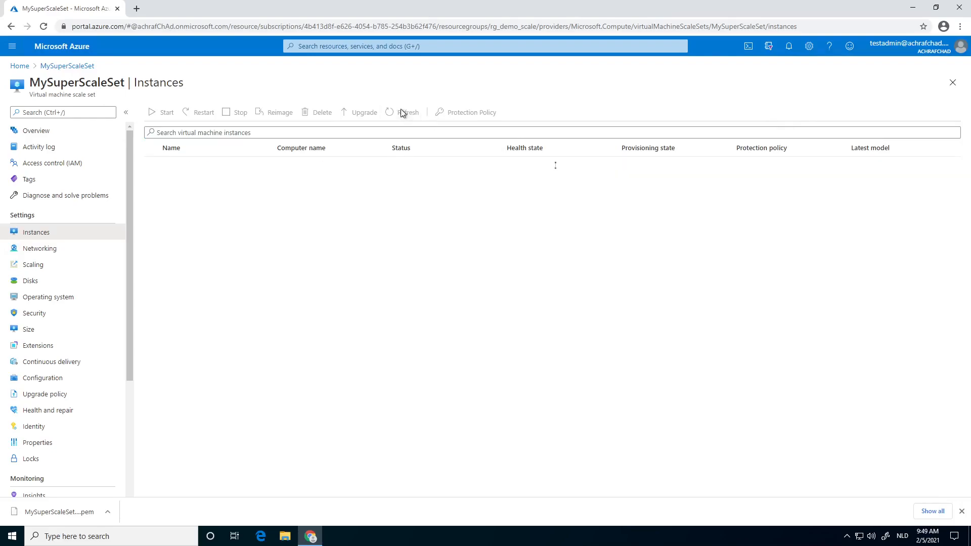
pyautogui.click(402, 112)
pyautogui.click(402, 112)
pyautogui.click(34, 263)
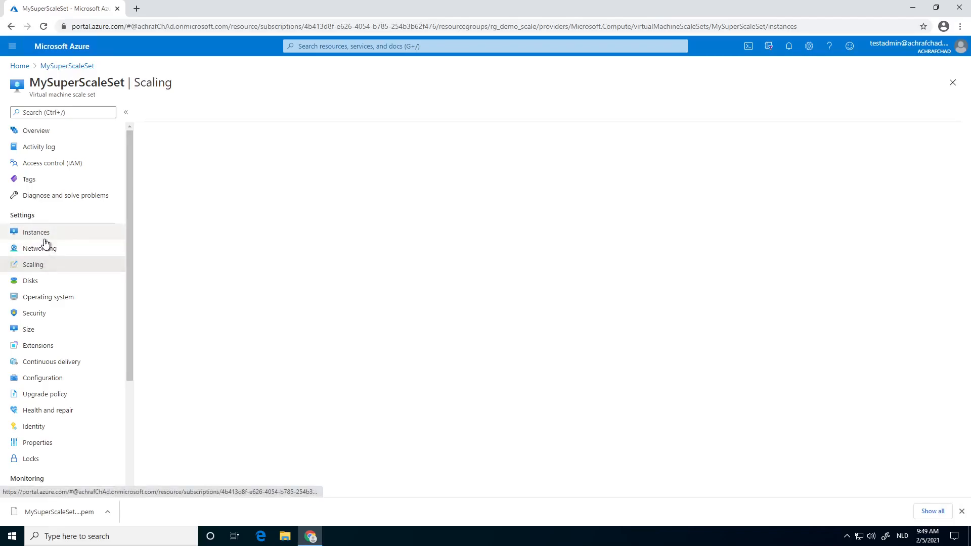
pyautogui.click(45, 238)
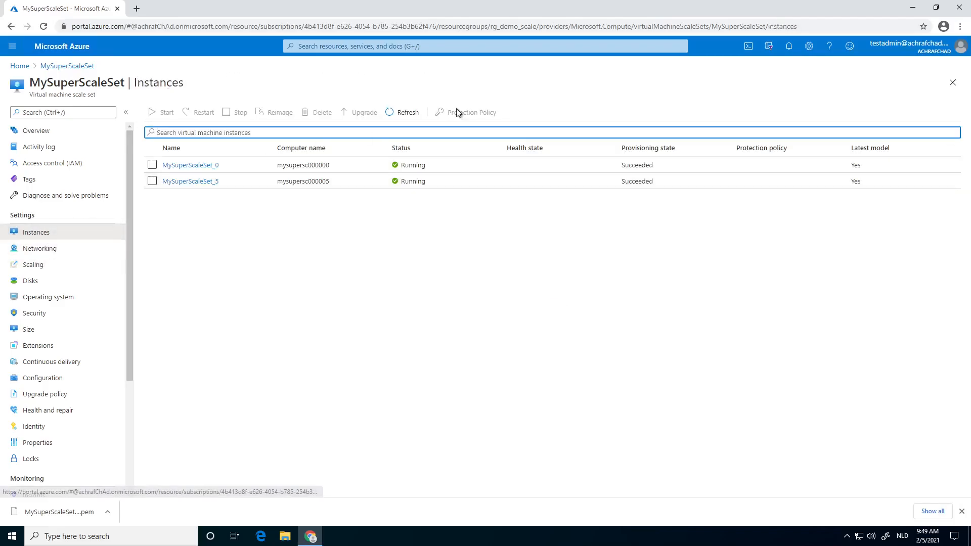
pyautogui.click(418, 114)
pyautogui.click(418, 114)
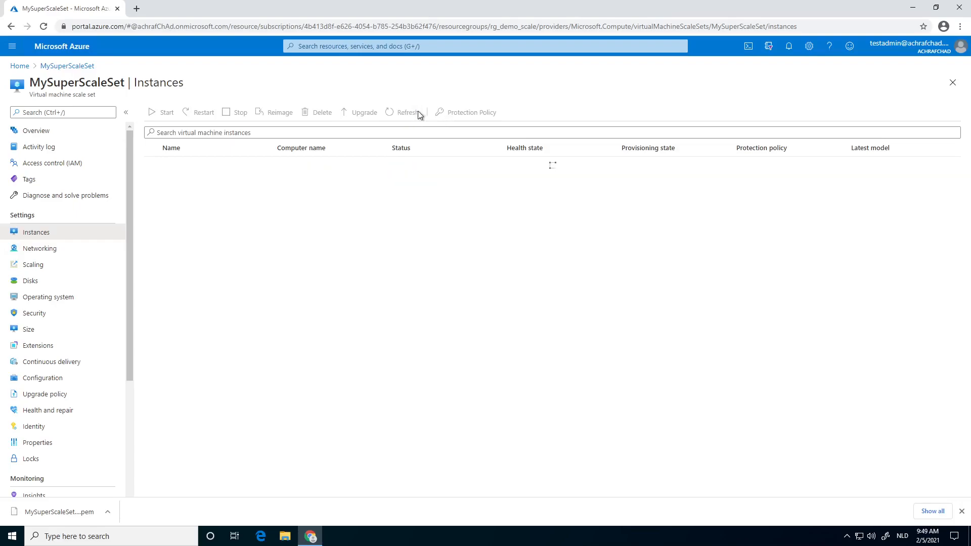
# Step: Check the scale set's overview status and examine its custom autoscale rules and instance limits
pyautogui.click(72, 132)
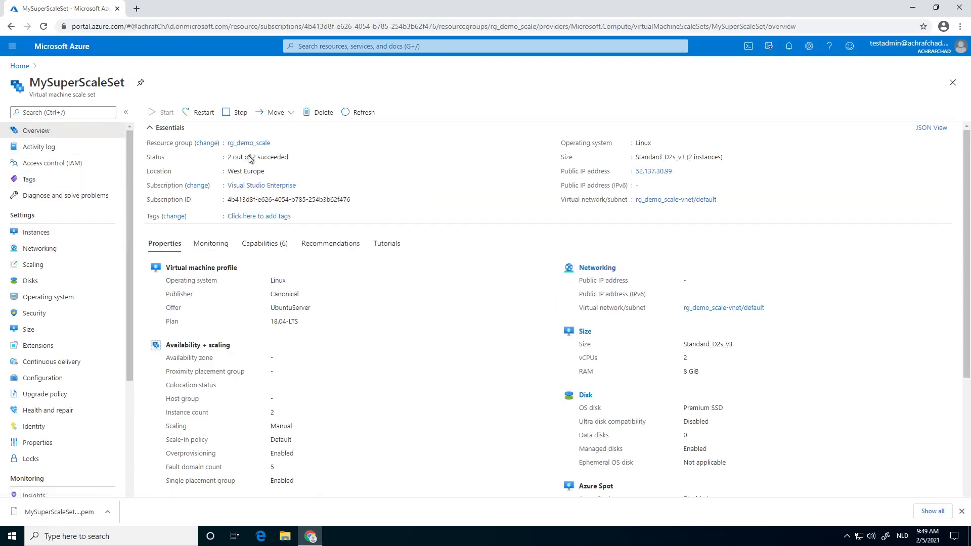
pyautogui.click(74, 265)
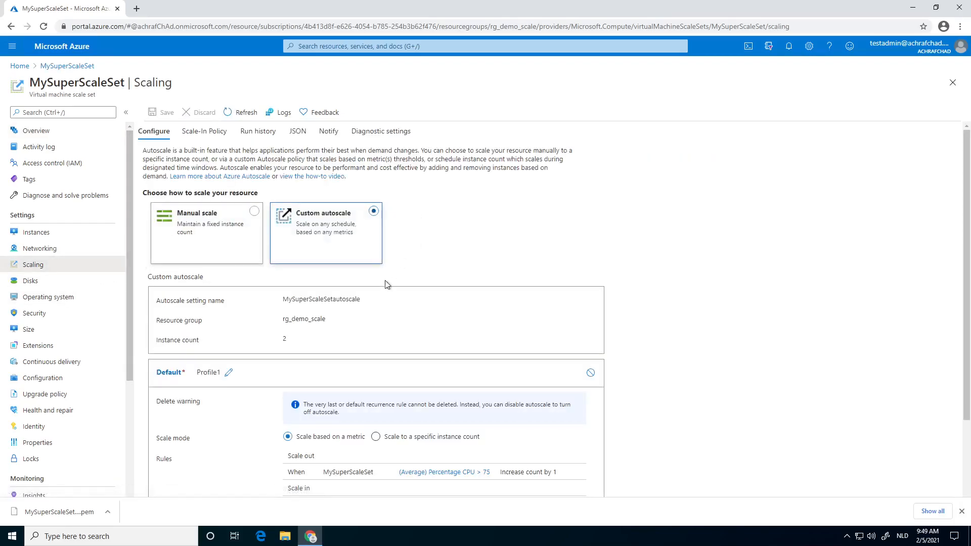
pyautogui.scroll(-1, 341, 329)
pyautogui.scroll(-1, 326, 296)
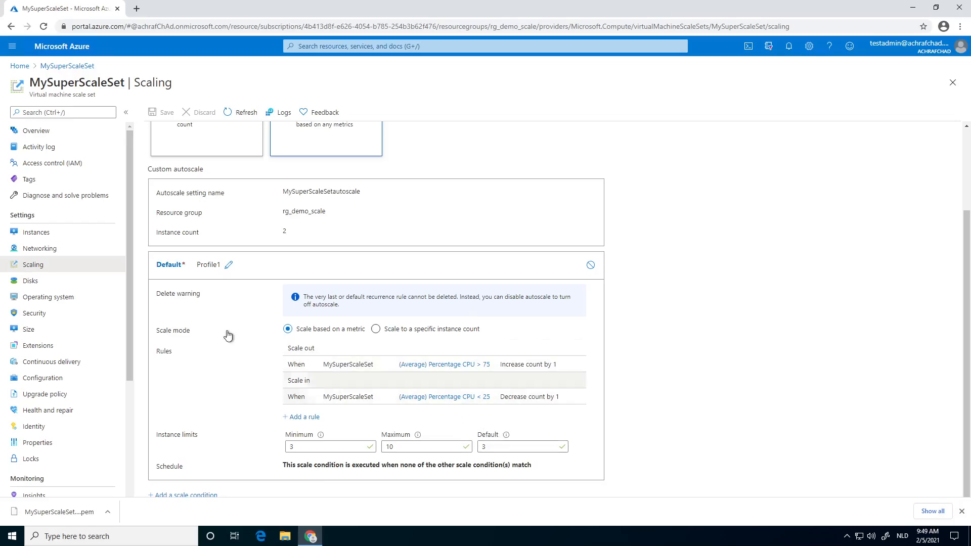
# Step: Refresh the instance list once more and review the scaling configuration's instance count, rules and limits again
pyautogui.click(39, 232)
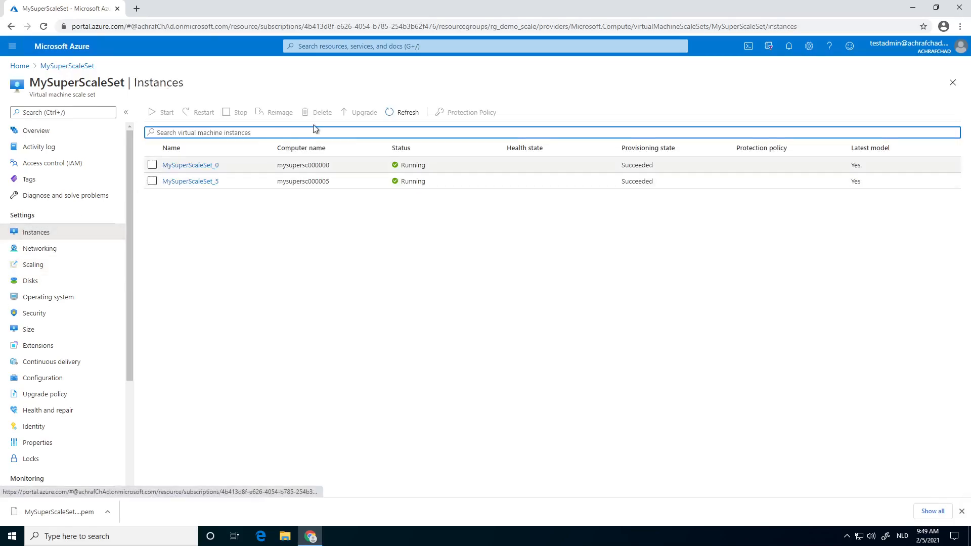
pyautogui.click(396, 115)
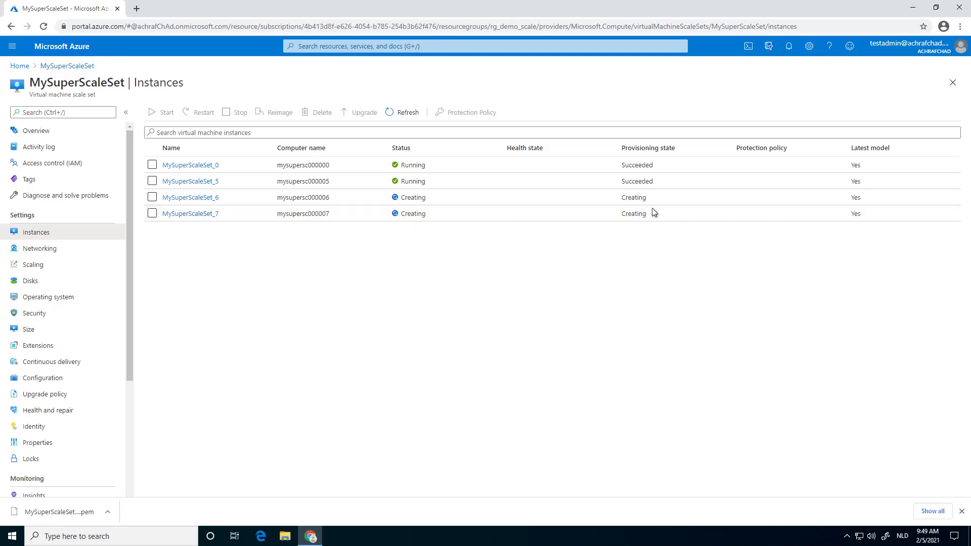
pyautogui.click(32, 264)
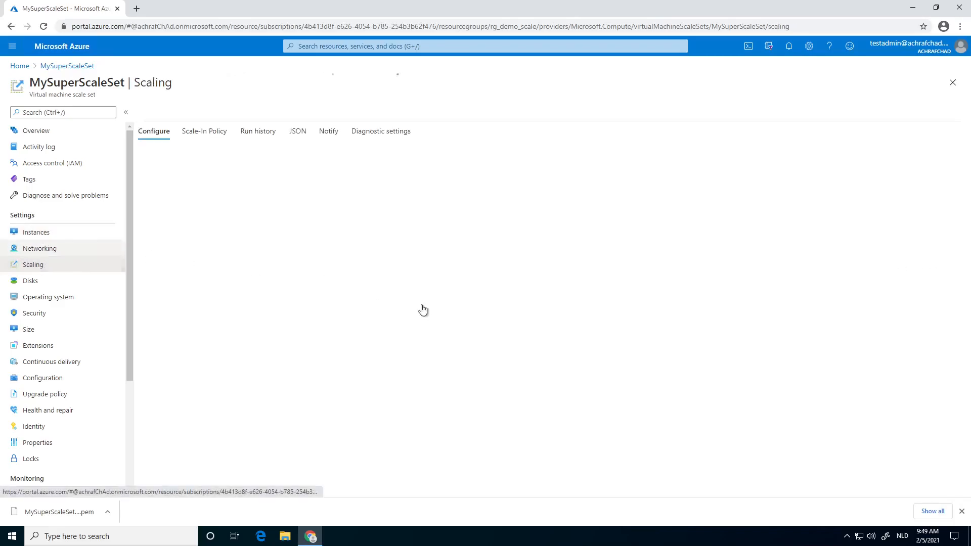
pyautogui.scroll(-3, 423, 321)
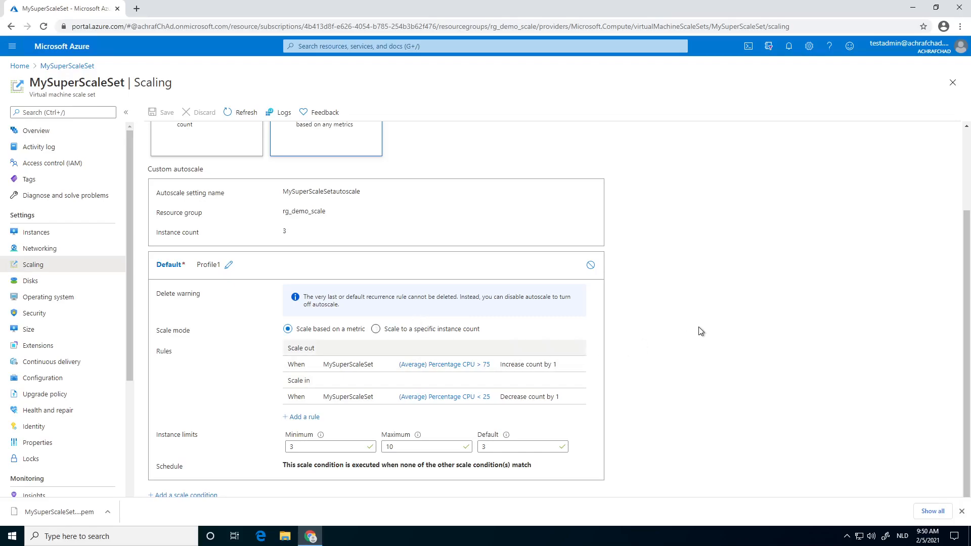
pyautogui.scroll(2, 273, 312)
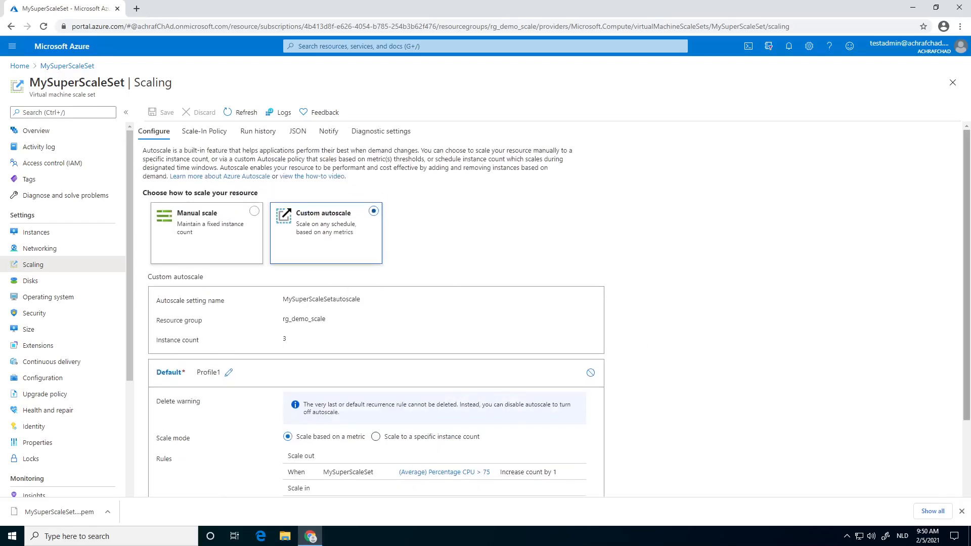